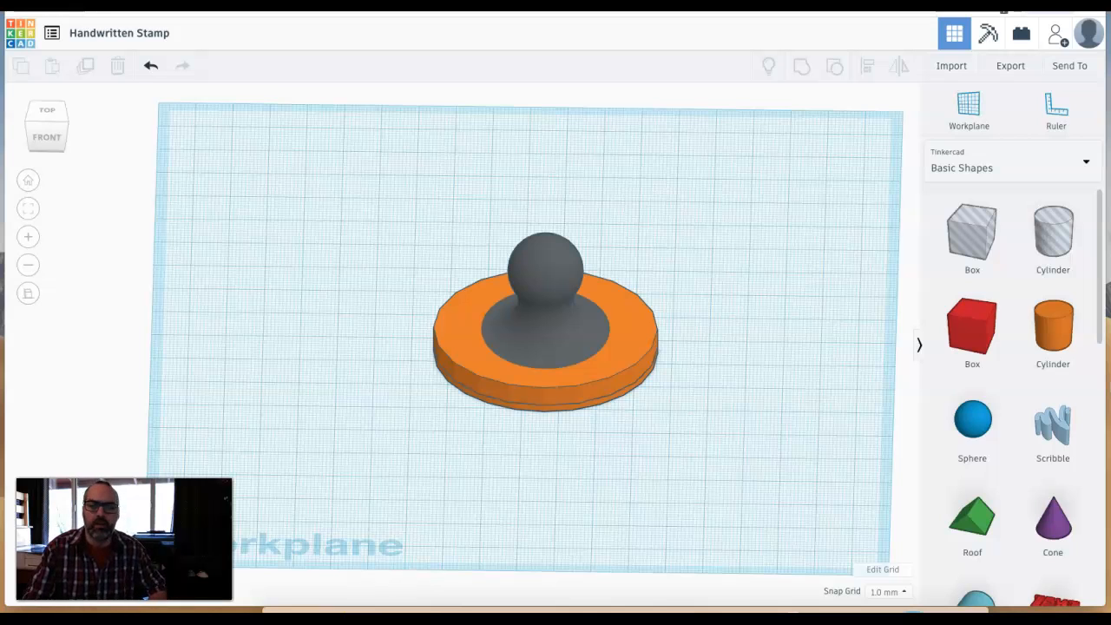
right_click_drag(414, 411, 427, 213)
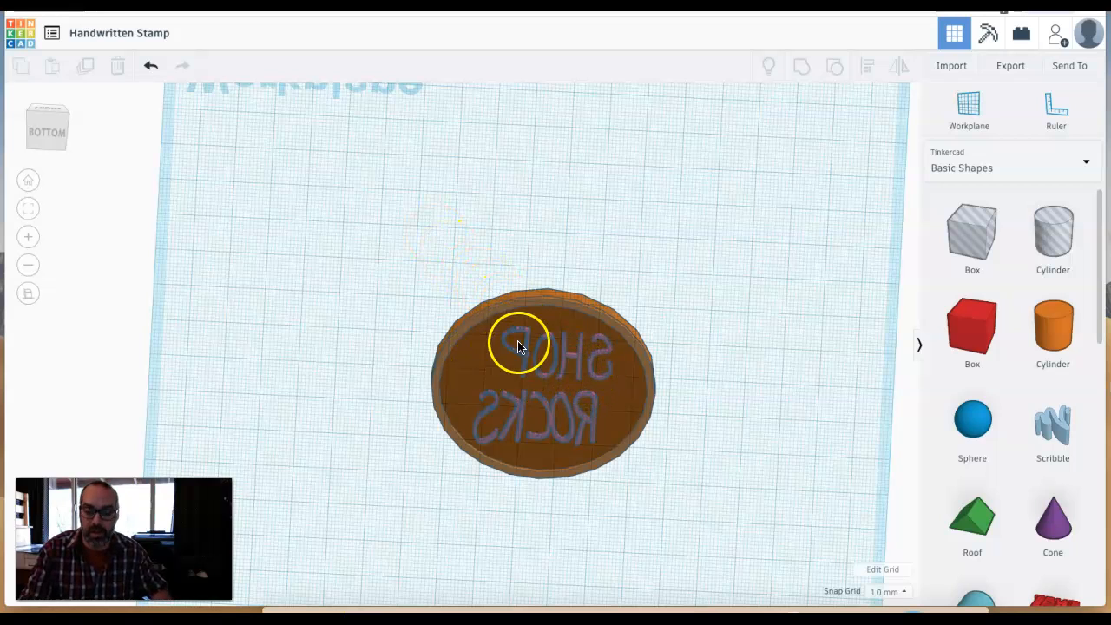
right_click_drag(461, 348, 478, 553)
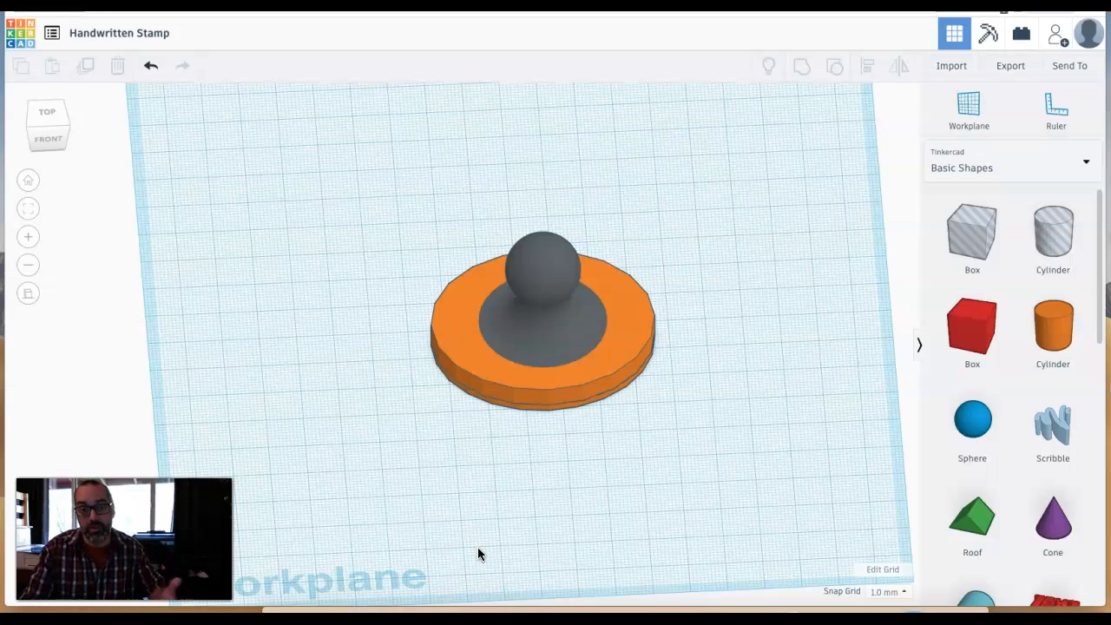
left_click(491, 549)
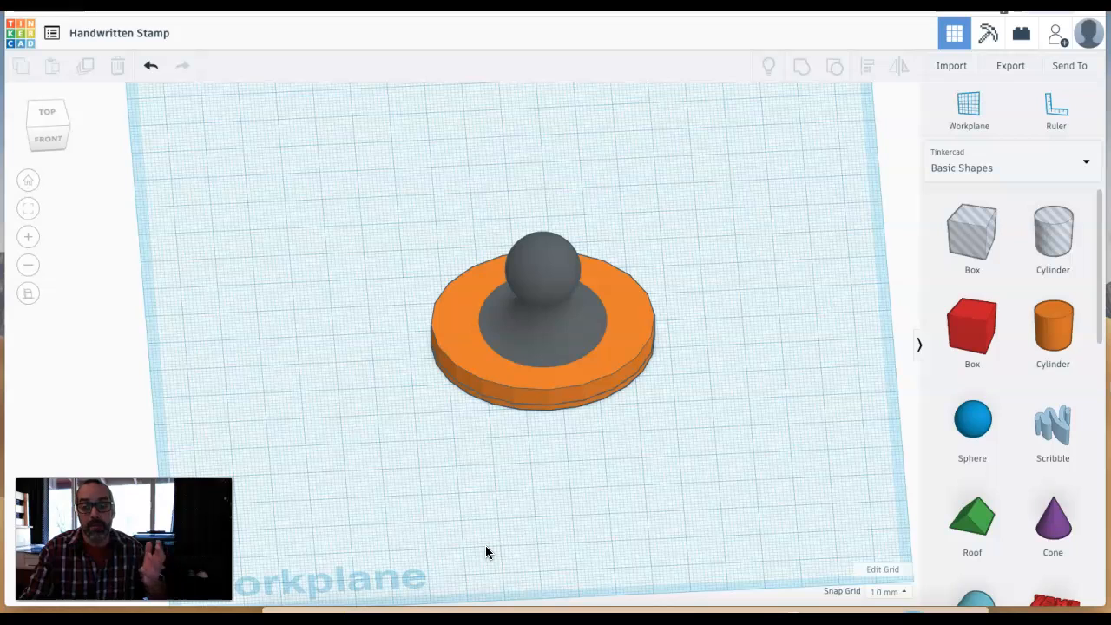
Switch to the Online-Convert website and open its image converter with SVG as the target format
left_click(573, 597)
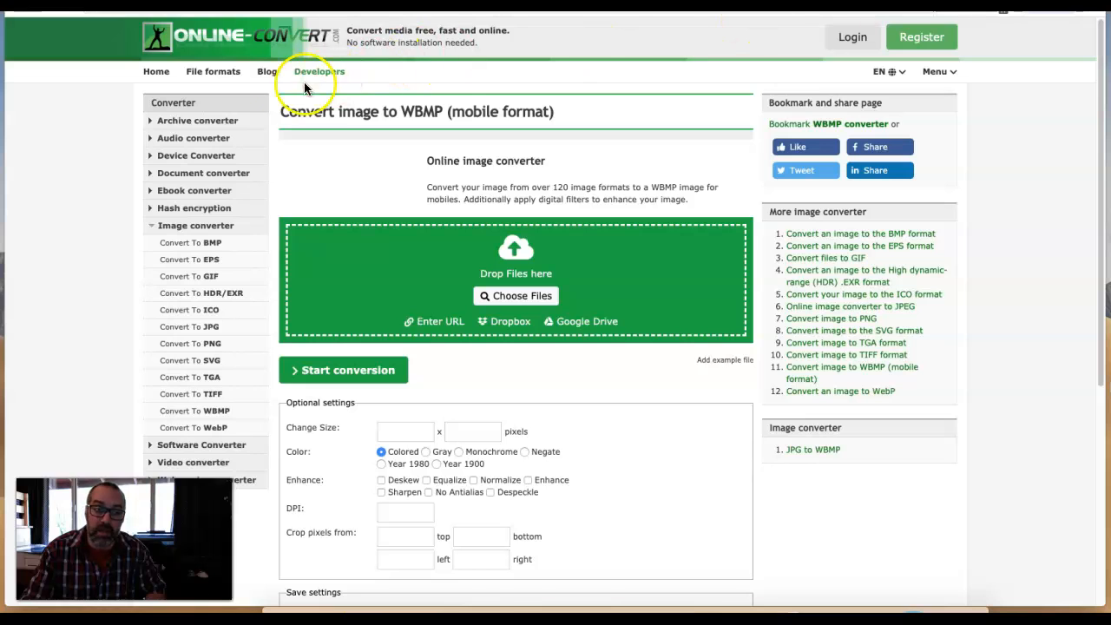
left_click(185, 51)
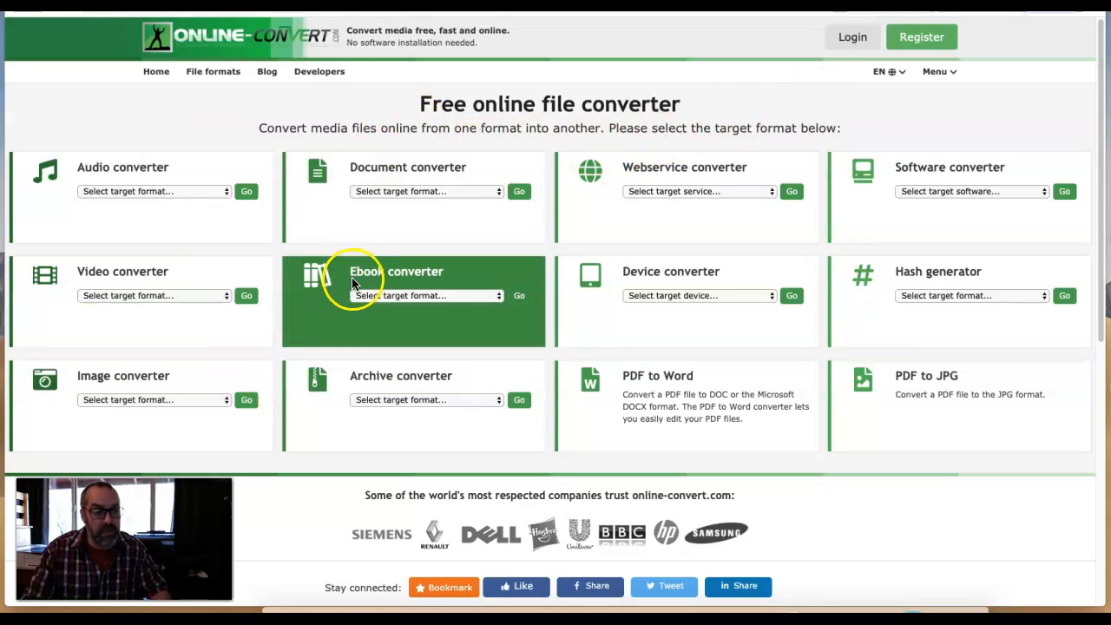
left_click(226, 402)
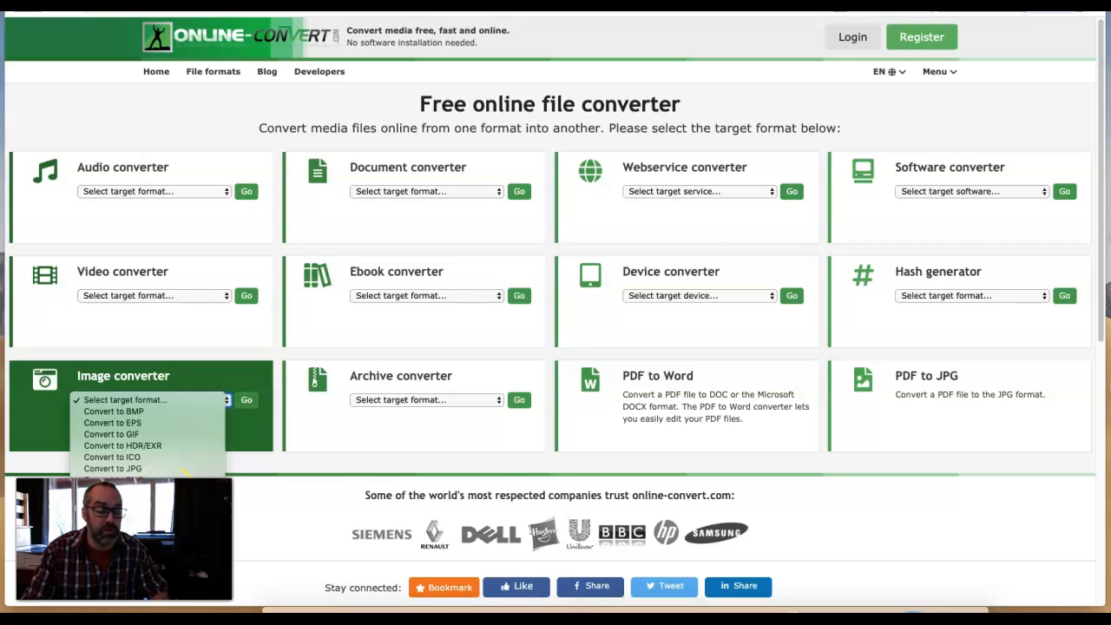
left_click(184, 491)
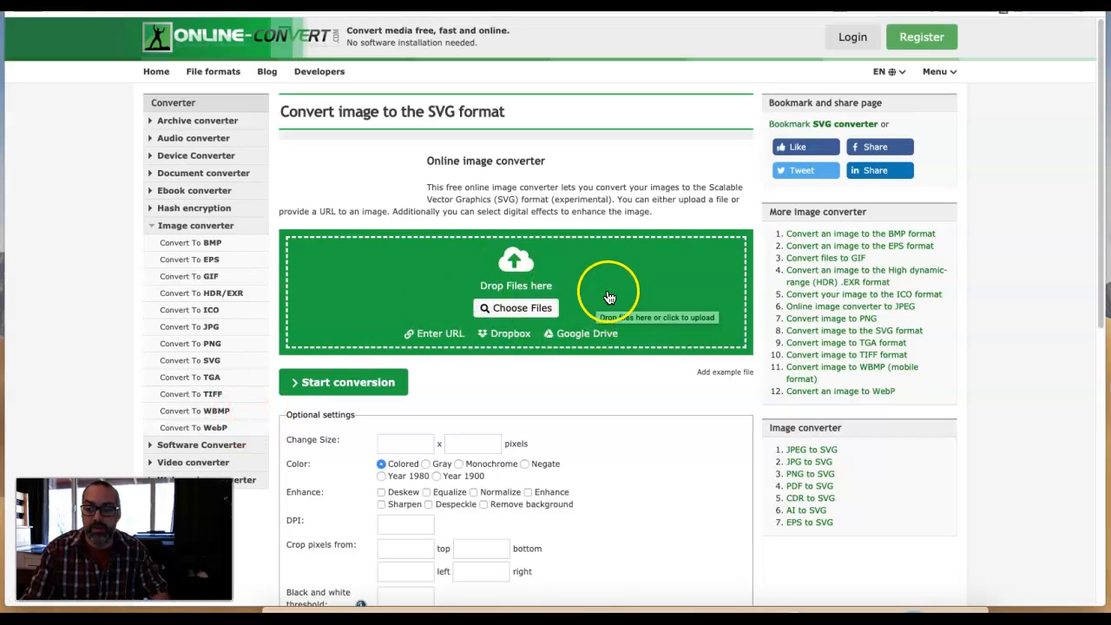
Convert the handwriting image Shop Rocks.jpg to SVG and download the converted file
left_click_drag(1110, 269, 685, 276)
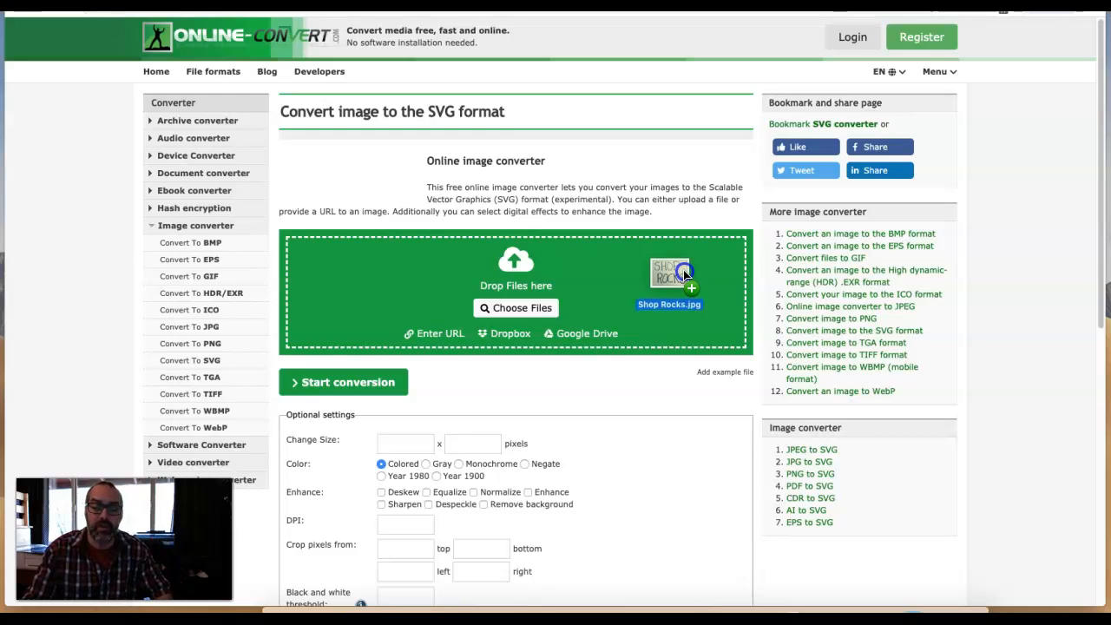
left_click_drag(684, 275, 685, 275)
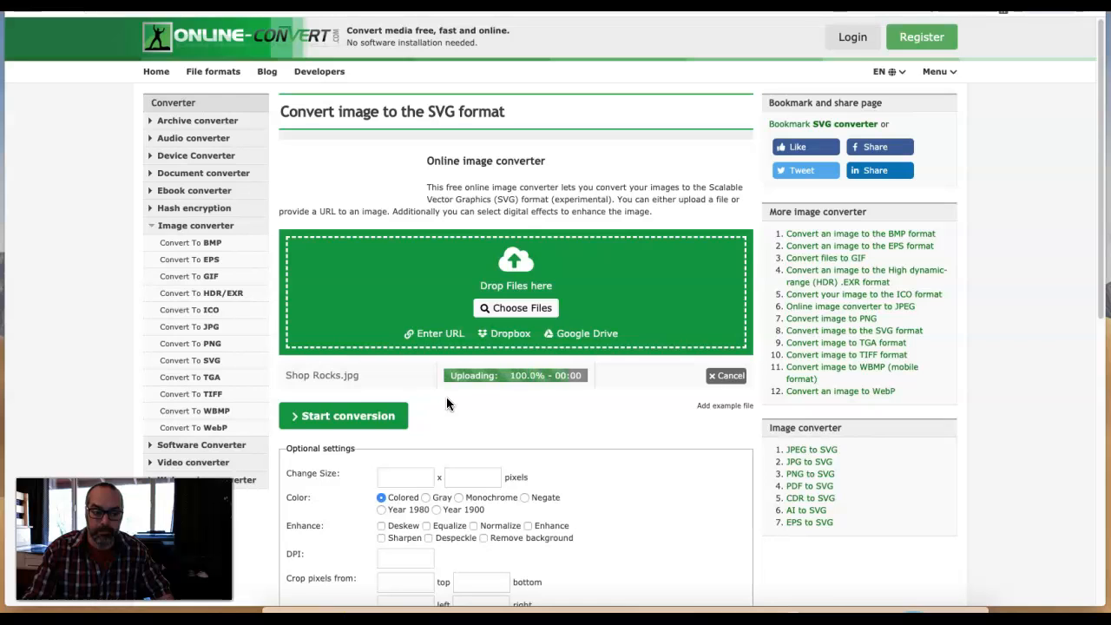
left_click(358, 416)
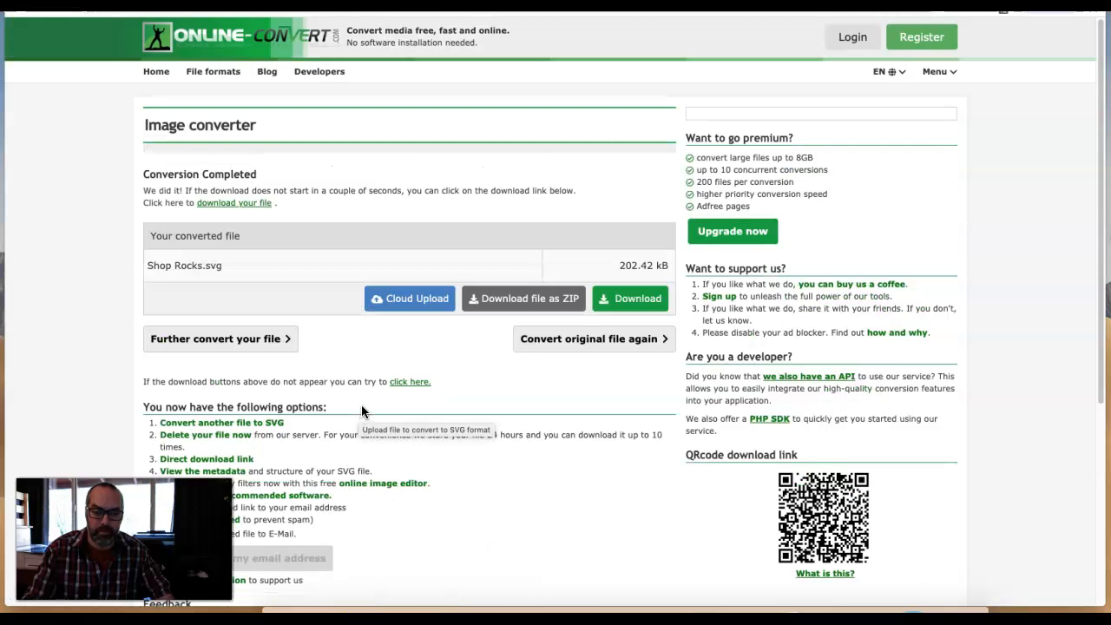
left_click(632, 298)
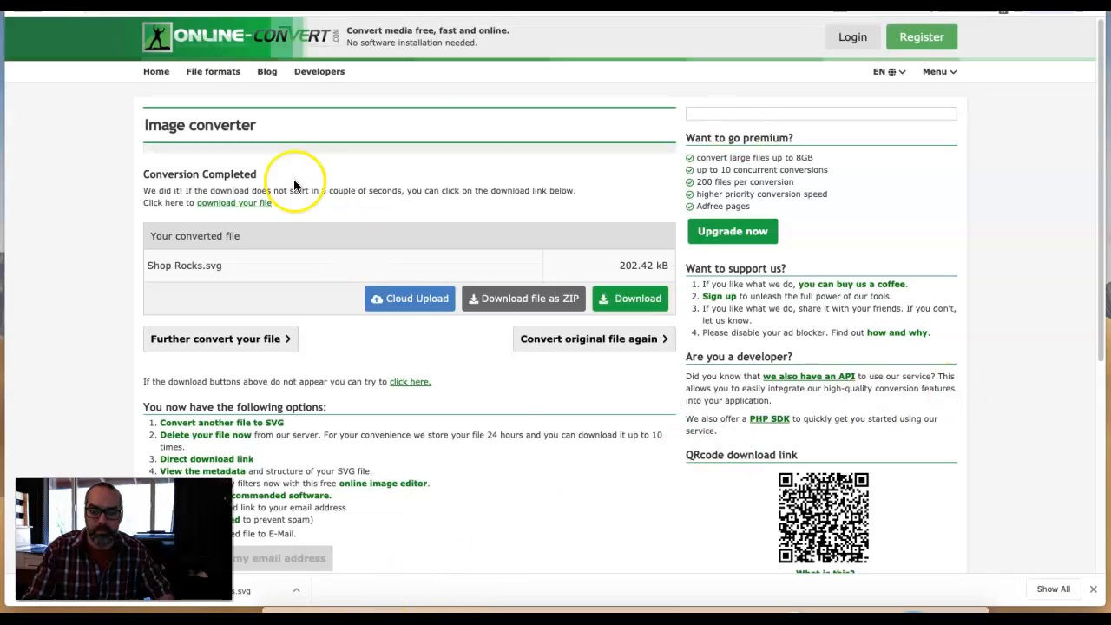
Switch back to the Tinkercad design and move the whole existing stamp about 139 mm left, off the workplane
left_click(196, 5)
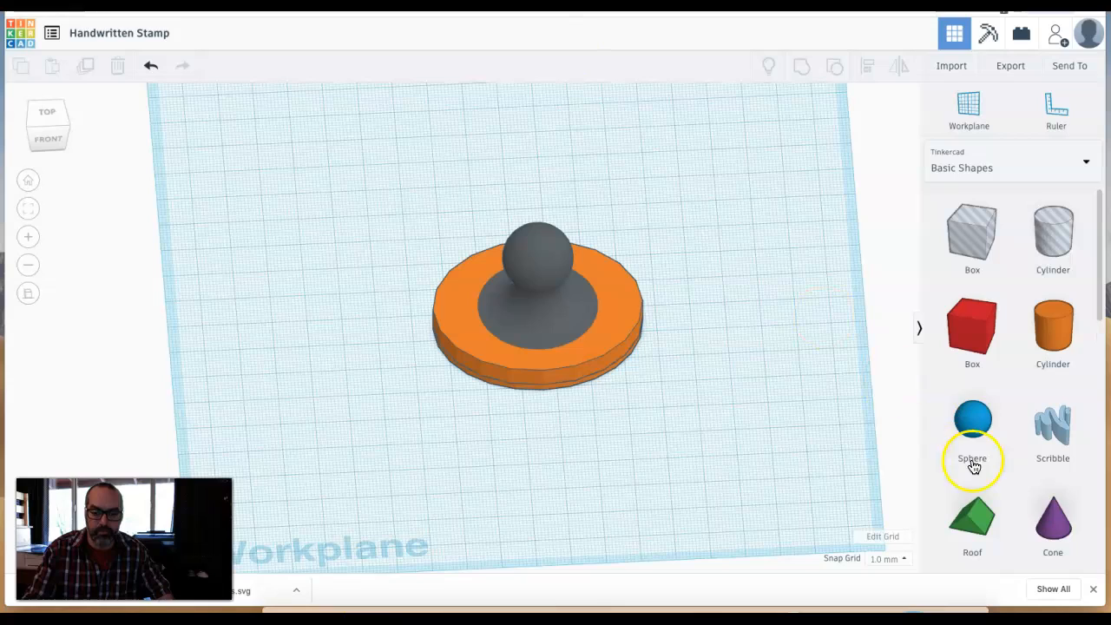
left_click(1095, 592)
right_click_drag(628, 360, 506, 356)
left_click_drag(308, 224, 692, 474)
left_click_drag(596, 376, 68, 347)
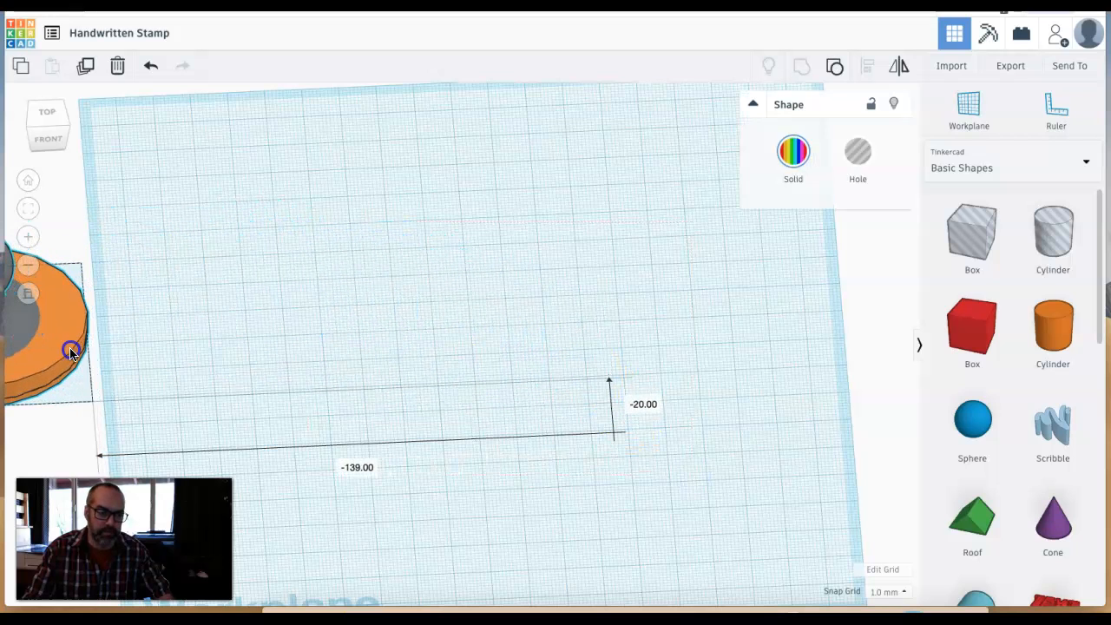
left_click(539, 265)
left_click(620, 361)
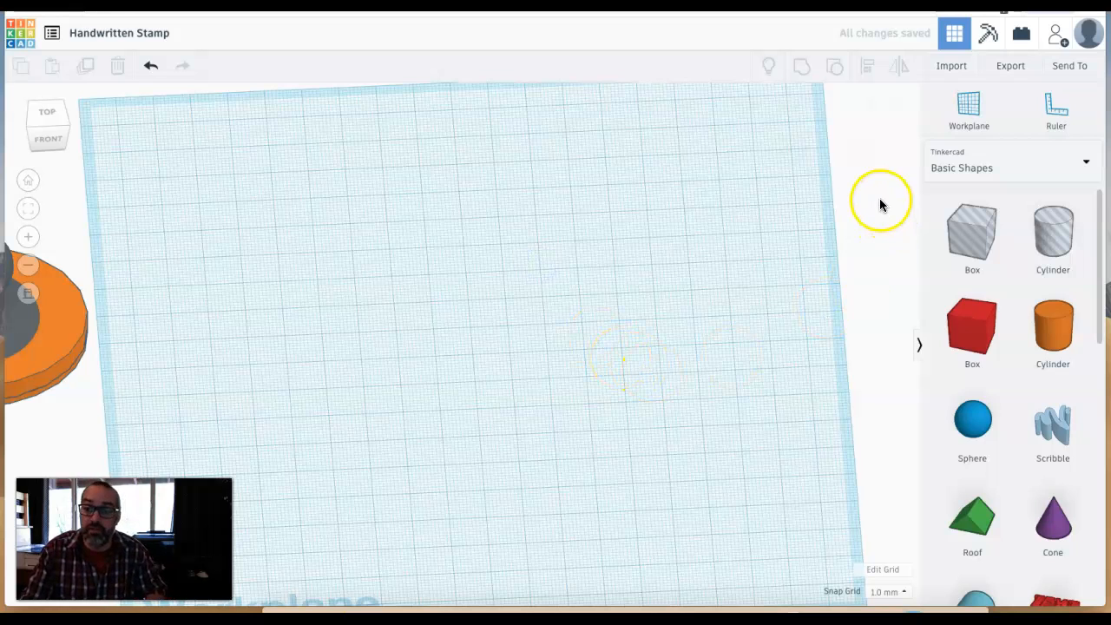
Import Shop Rocks.svg into the design at a scale of 10, centered on the artboard
left_click(957, 71)
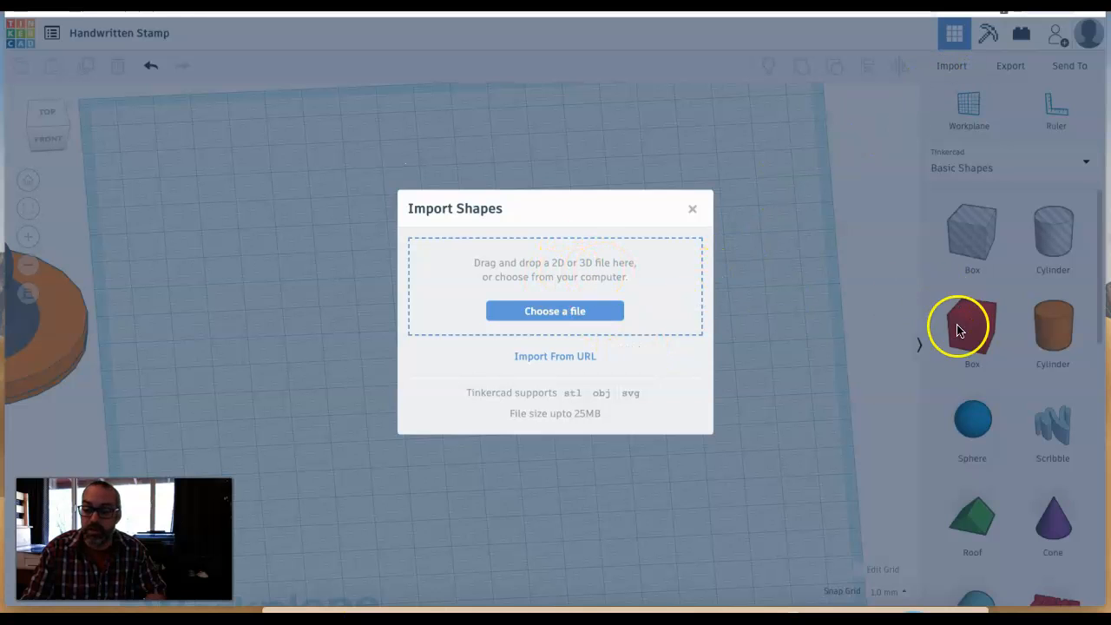
left_click_drag(932, 281, 581, 284)
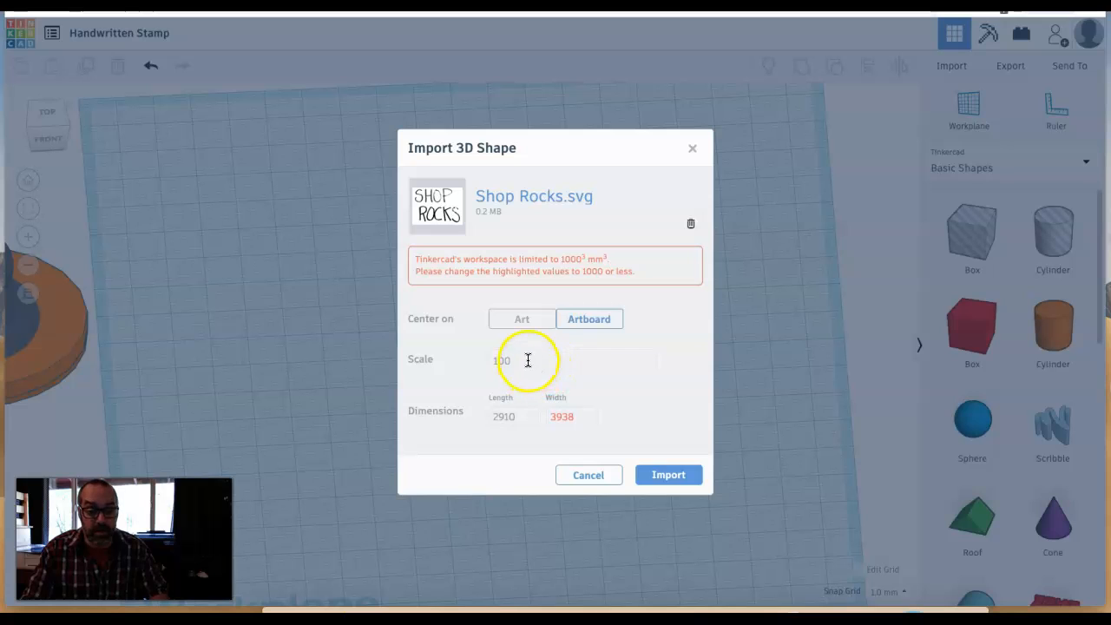
left_click_drag(526, 361, 471, 360)
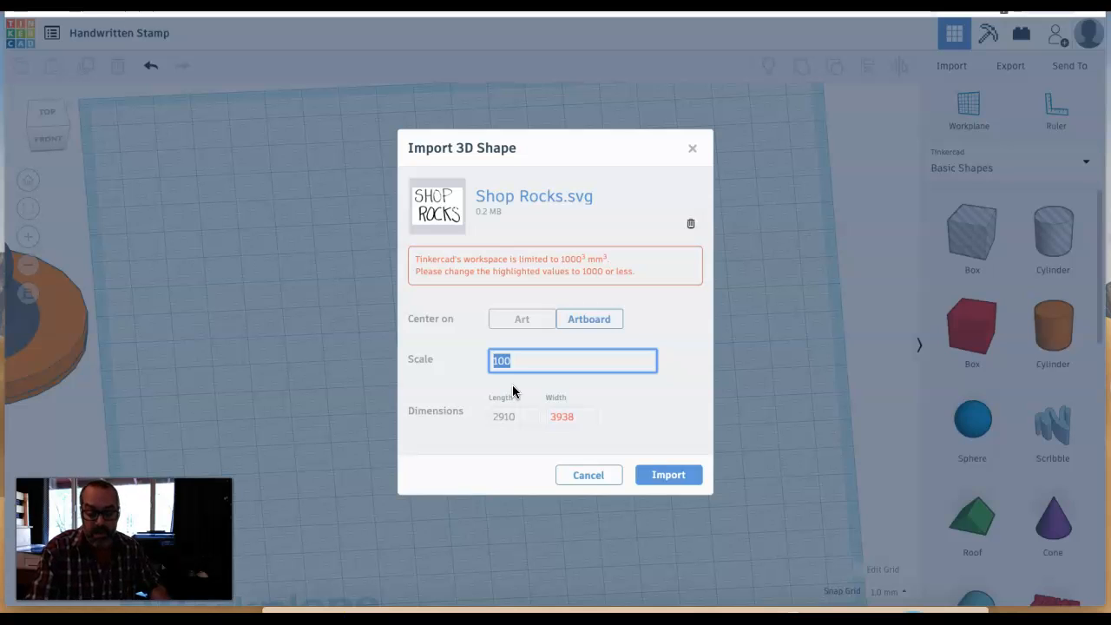
type("1")
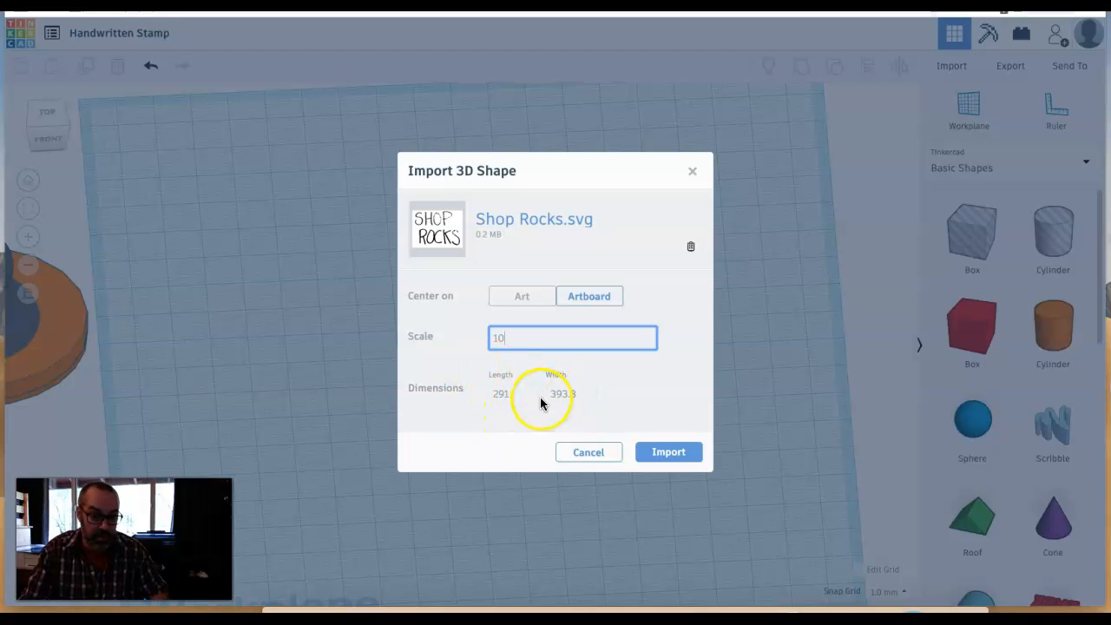
left_click(676, 456)
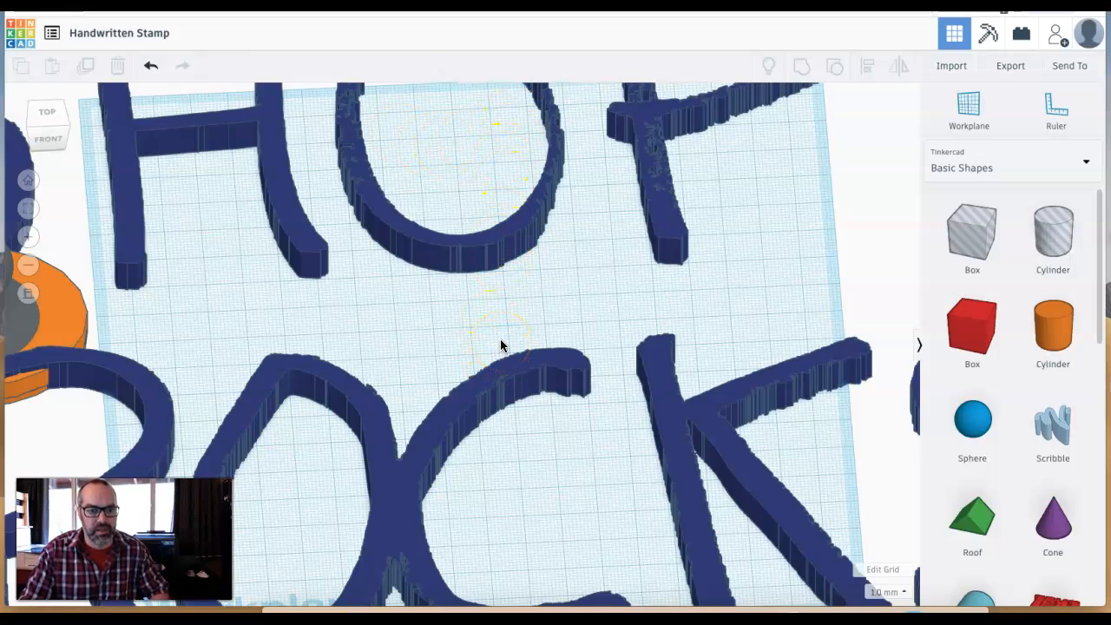
Shrink the imported SHOP ROCKS lettering from its corner so it takes up only a small central area of the workplane
scroll(500, 344, "down", 10)
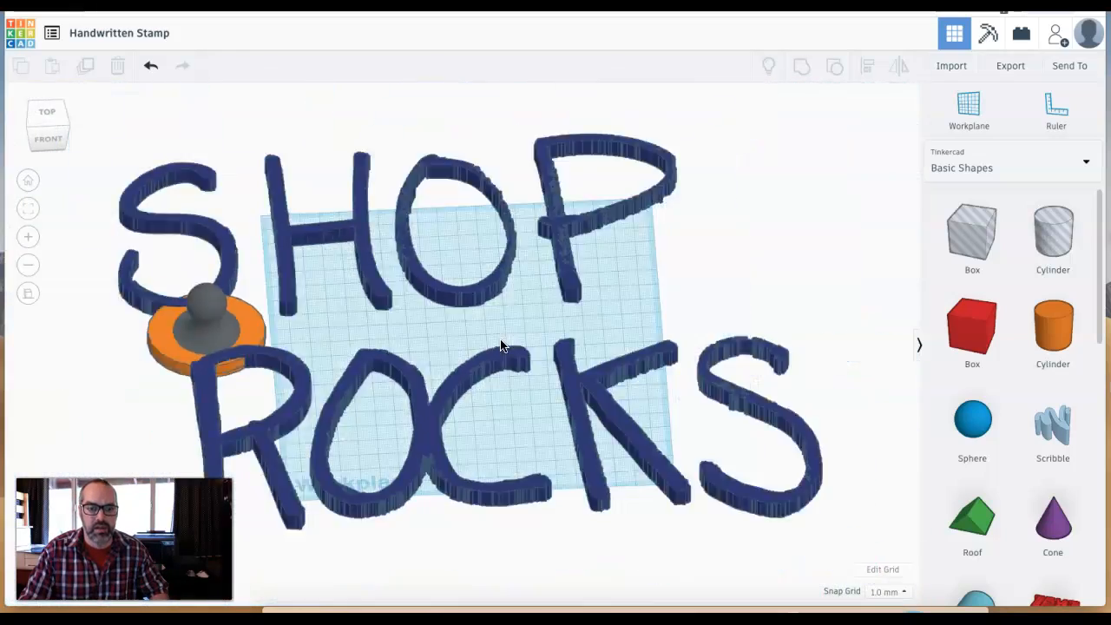
scroll(501, 346, "up", 5)
scroll(502, 346, "down", 4)
left_click(574, 376)
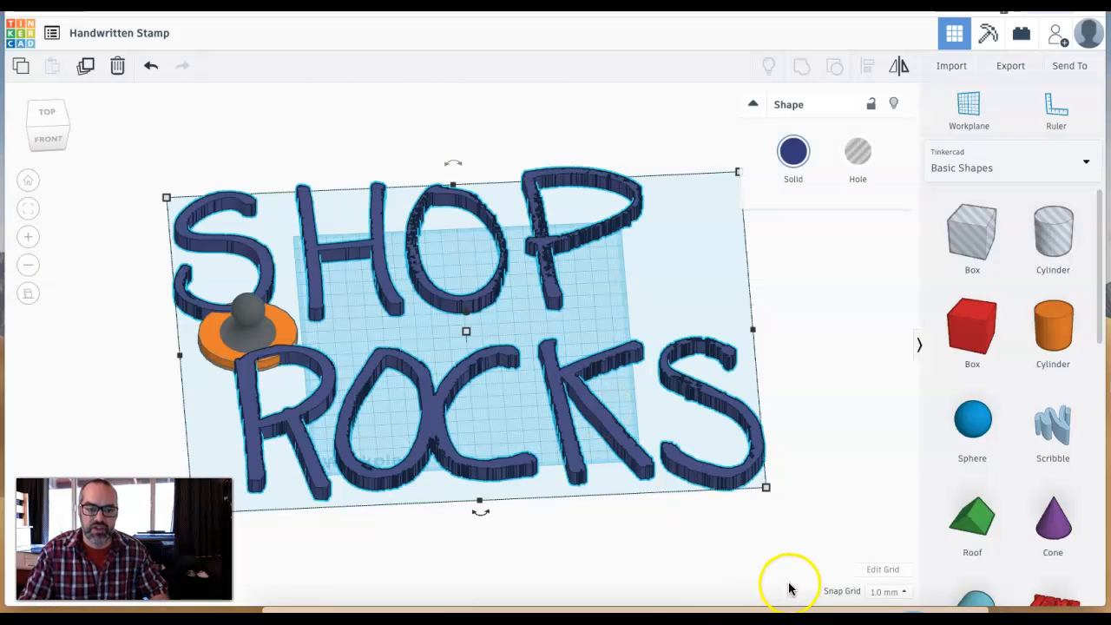
left_click(766, 489)
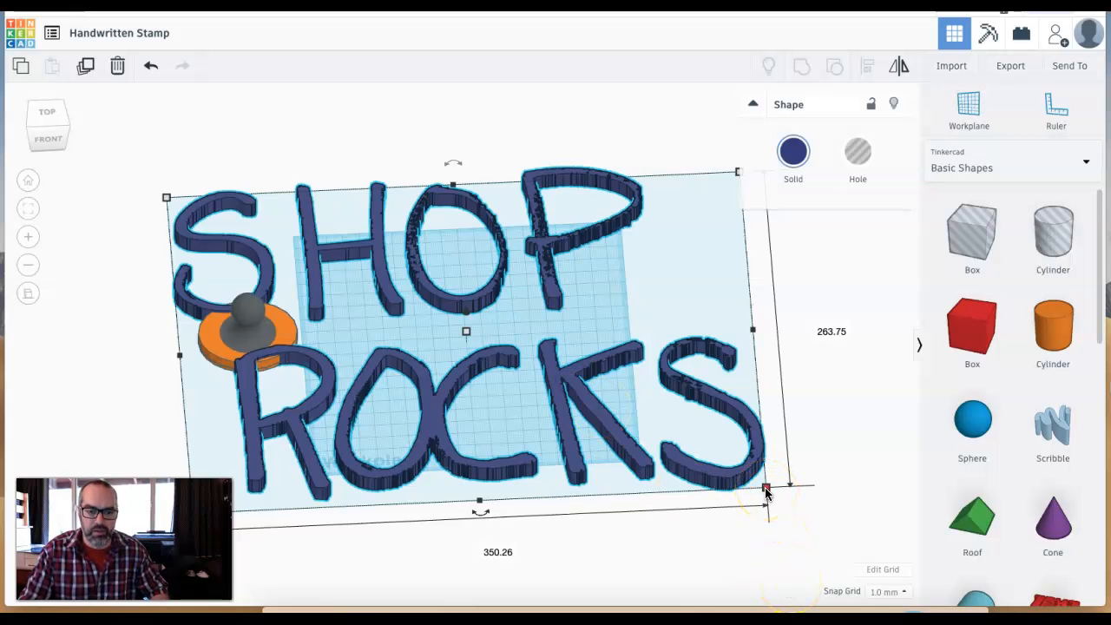
left_click_drag(766, 490, 474, 351)
Set the height of the SHOP ROCKS lettering to 4 mm and deselect it
scroll(521, 367, "up", 5)
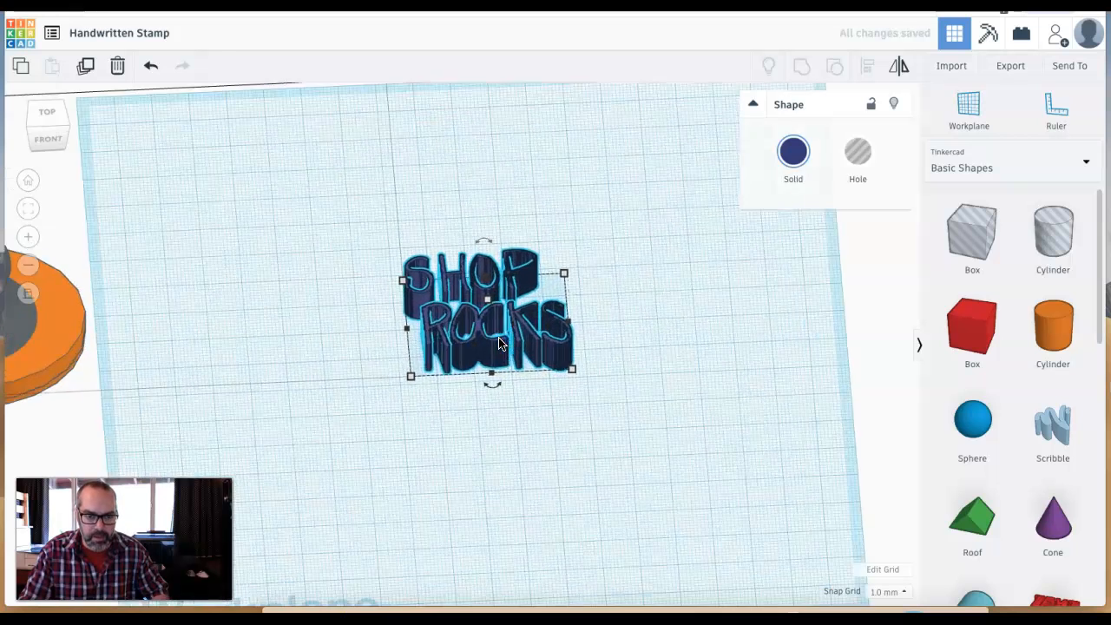
scroll(499, 343, "up", 3)
scroll(499, 343, "down", 1)
left_click(475, 416)
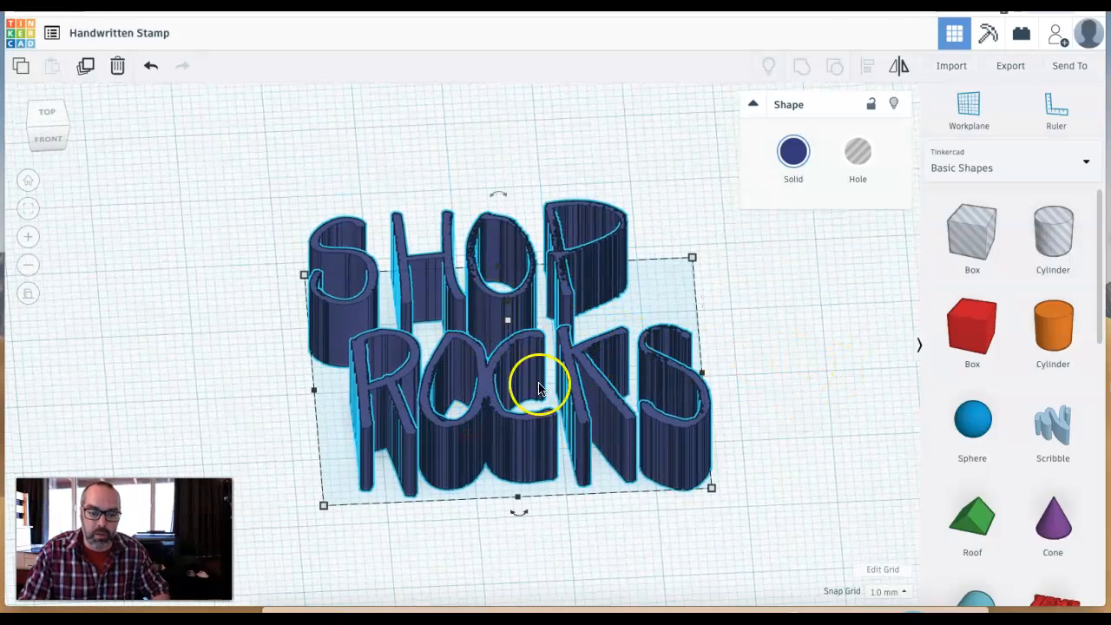
mouse_move(509, 325)
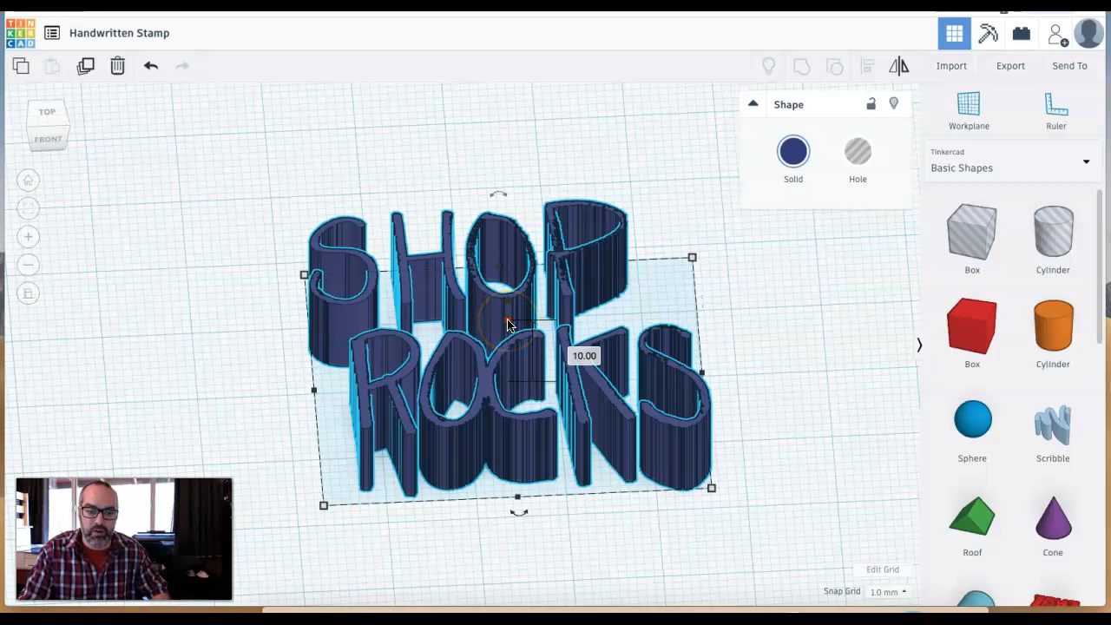
left_click(509, 325)
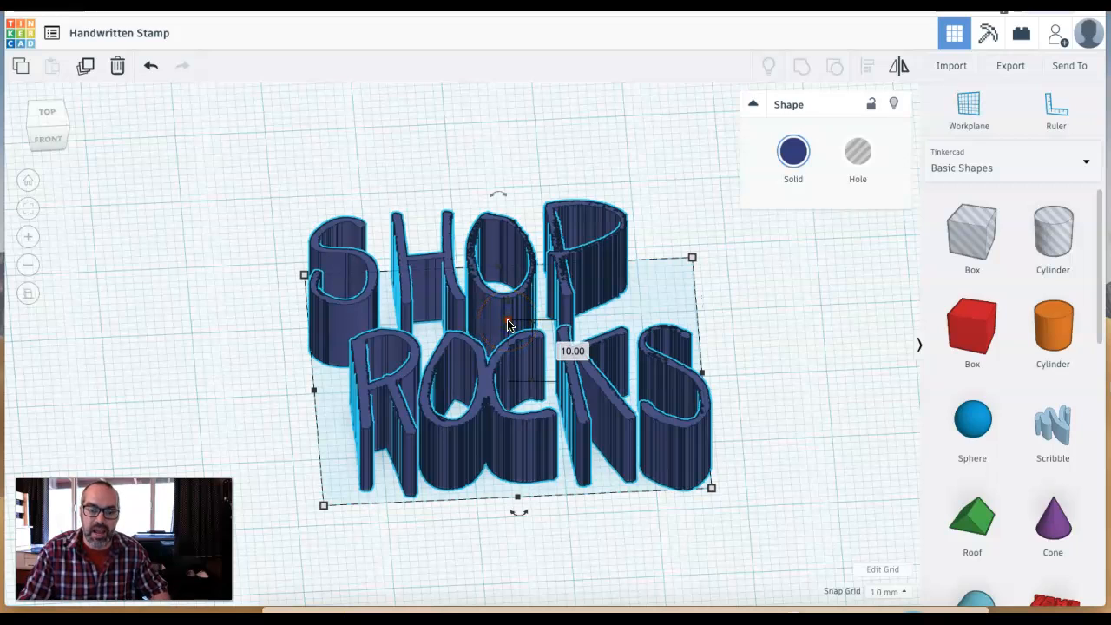
left_click(570, 351)
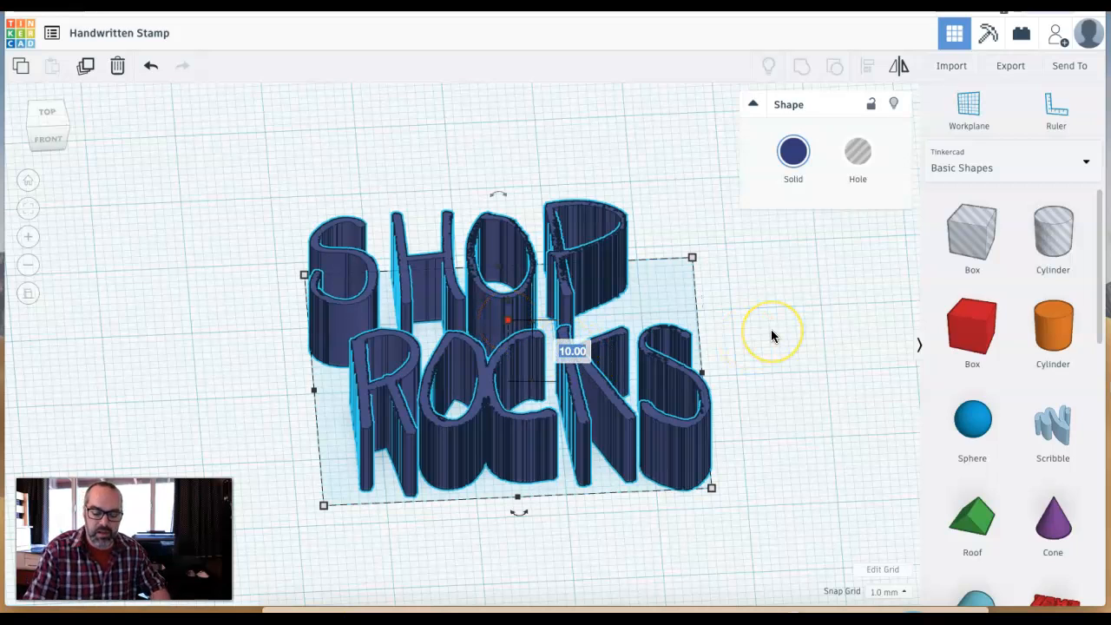
type("4")
key("Return")
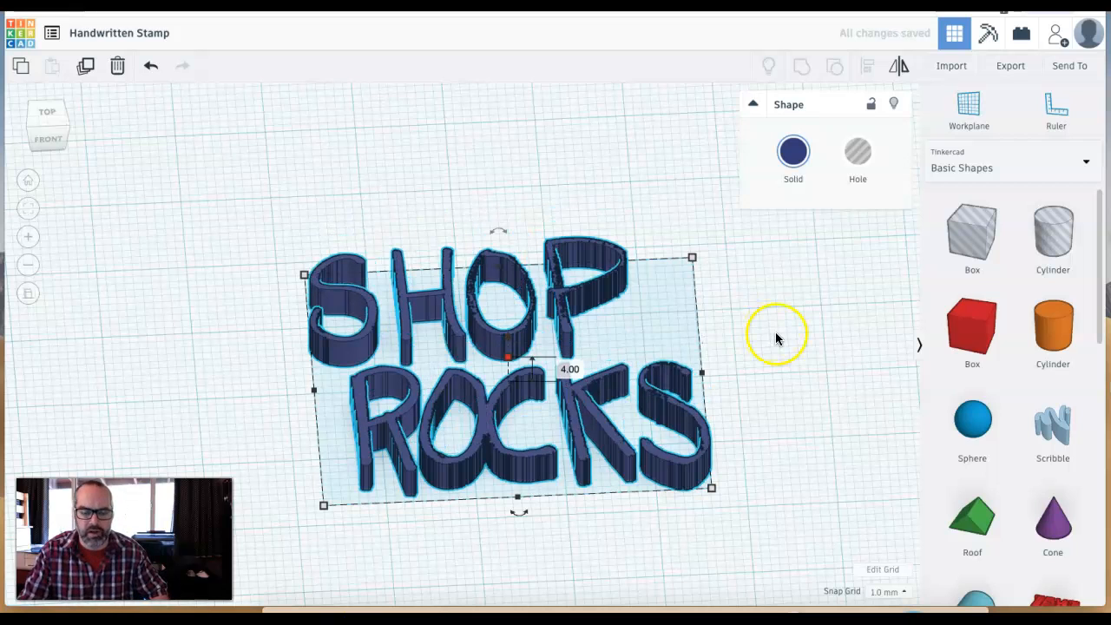
left_click(760, 356)
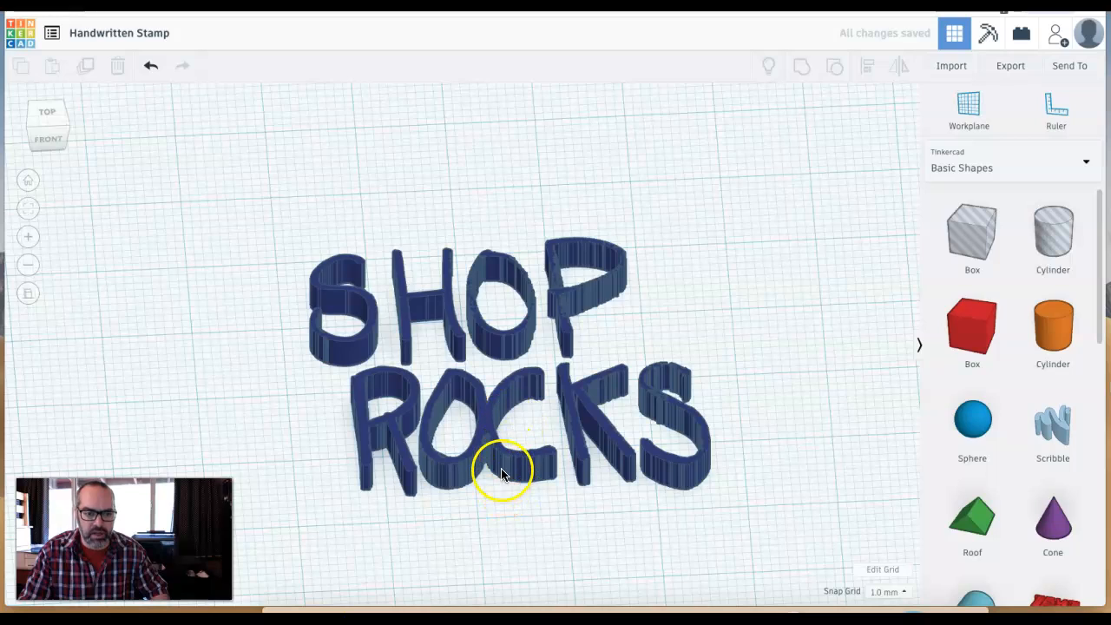
Place a Tube from the basic shapes on the workplane, just left of the word SHOP
right_click_drag(502, 467, 491, 502)
middle_click_drag(499, 415, 490, 464)
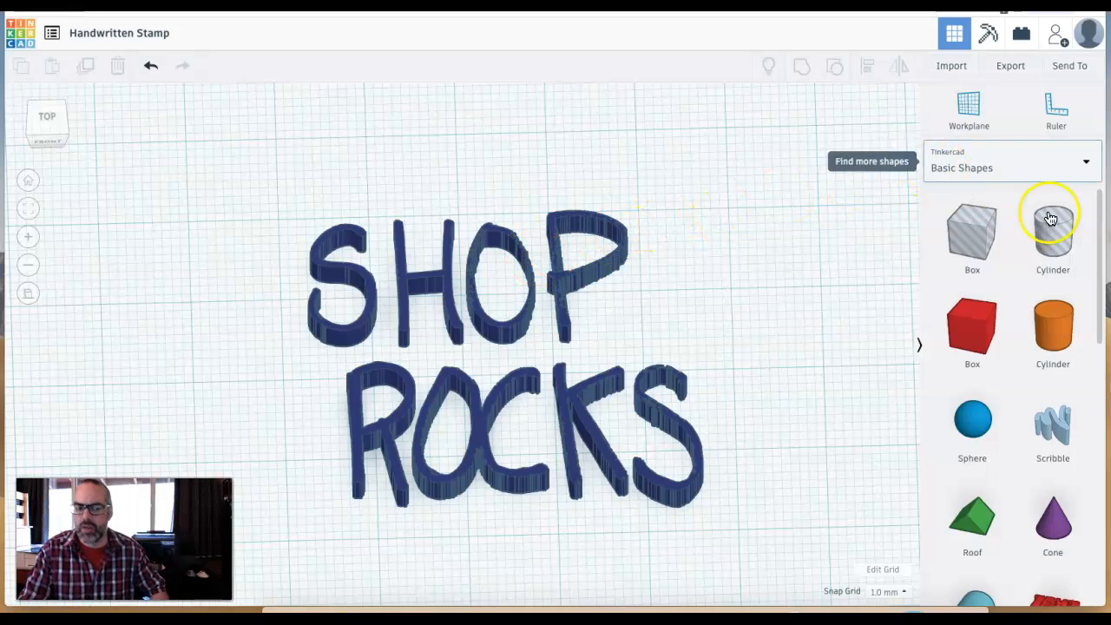
left_click_drag(1105, 291, 1095, 489)
left_click_drag(979, 476, 199, 286)
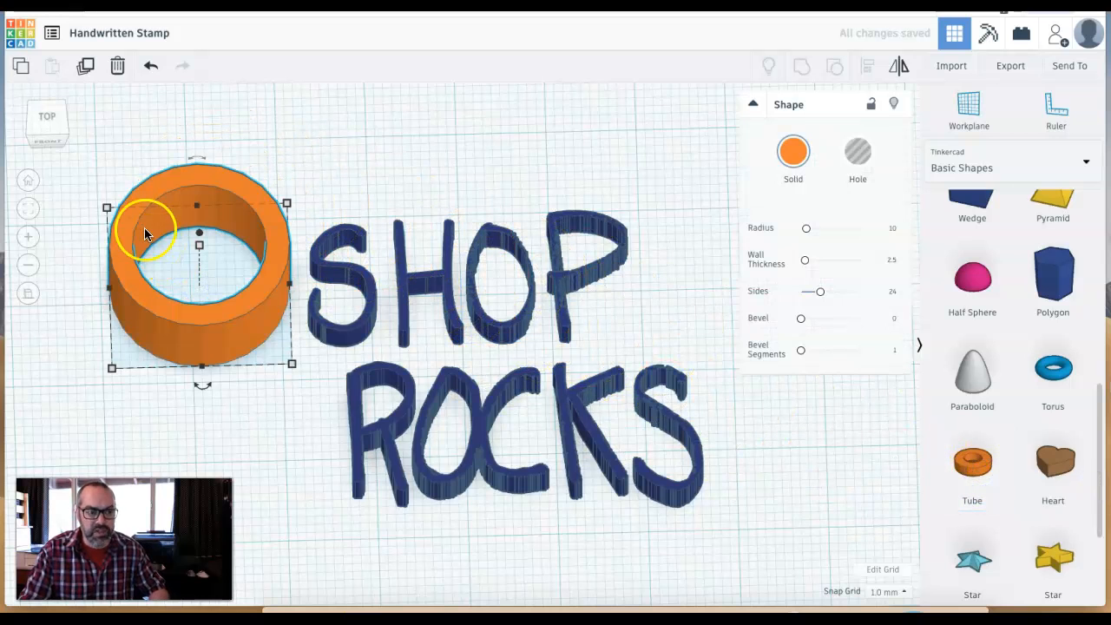
View the tube and lettering from directly above in the flat orthographic view, with both fully in sight
left_click(45, 116)
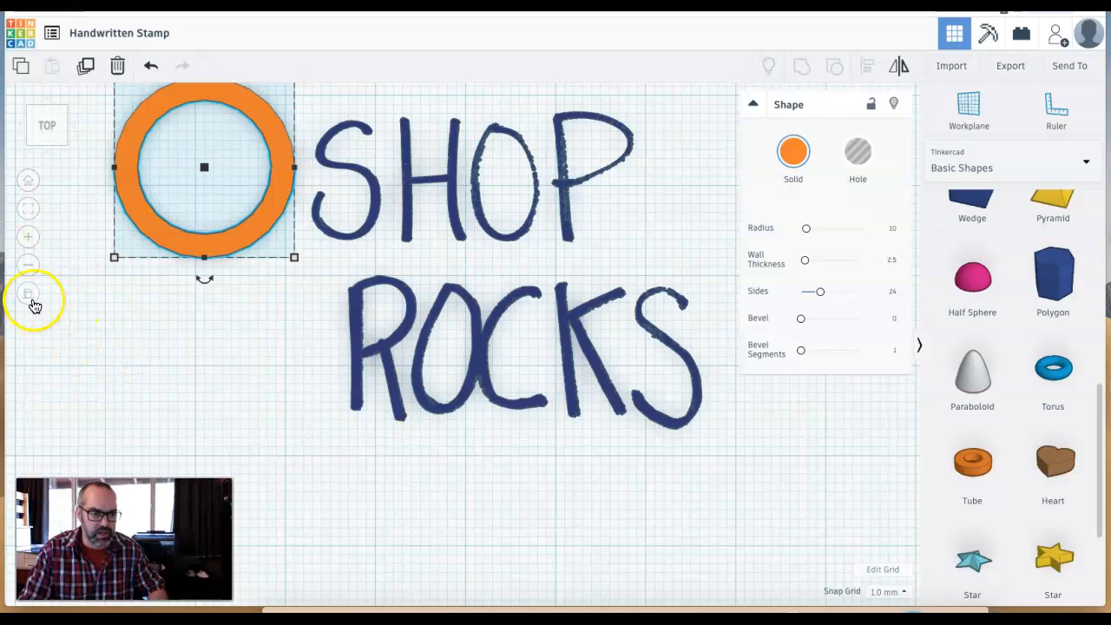
left_click(31, 299)
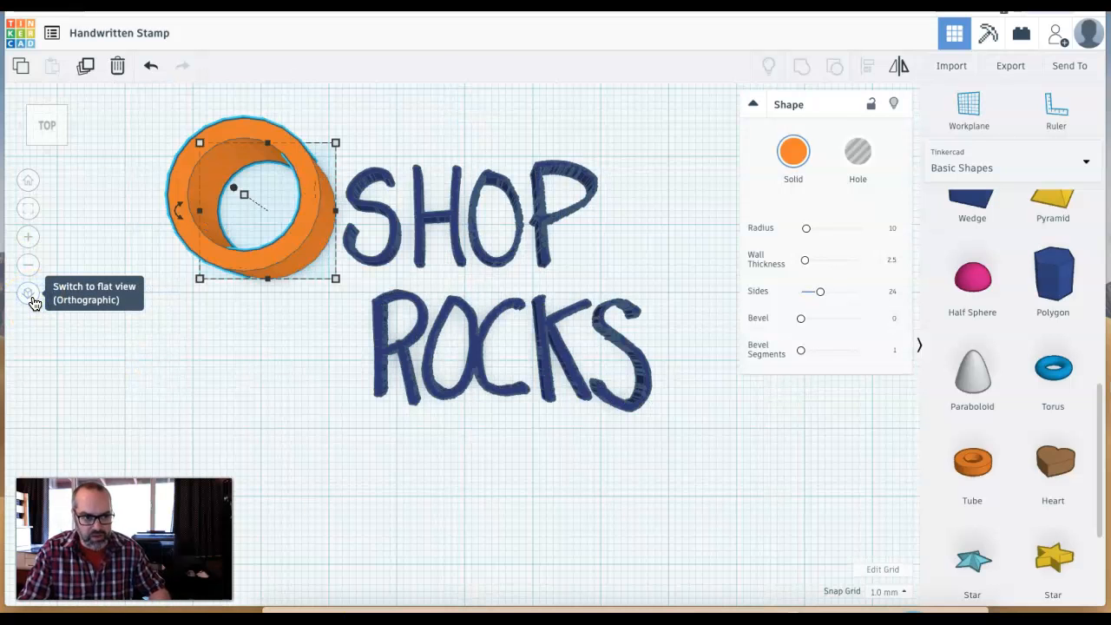
left_click(32, 301)
middle_click_drag(163, 306, 148, 387)
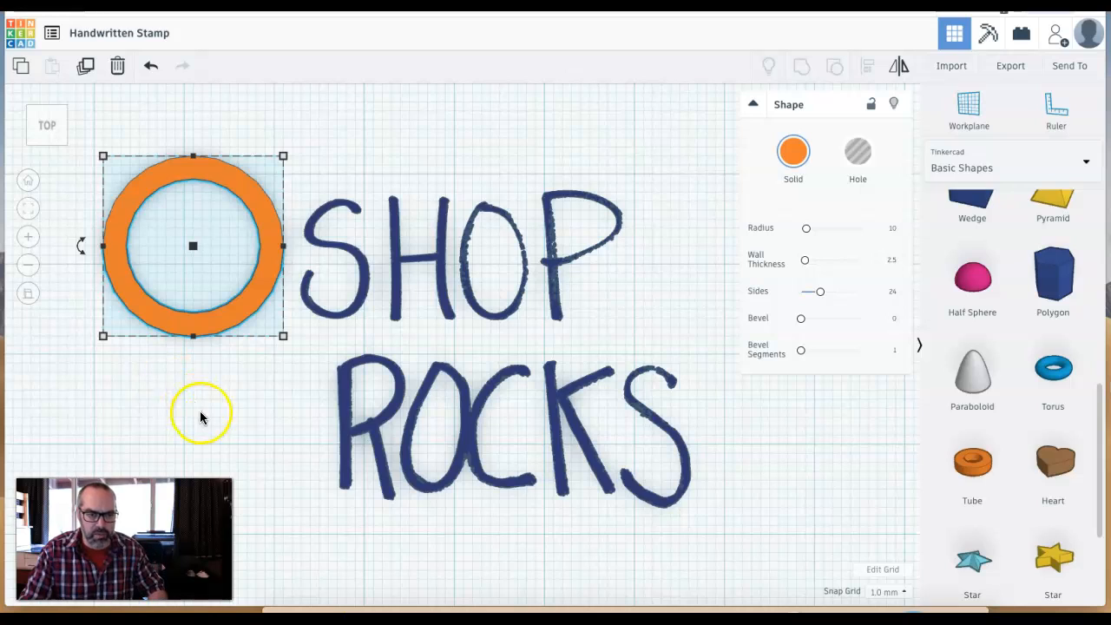
scroll(201, 412, "up", 3)
scroll(201, 412, "down", 2)
scroll(200, 419, "down", 2)
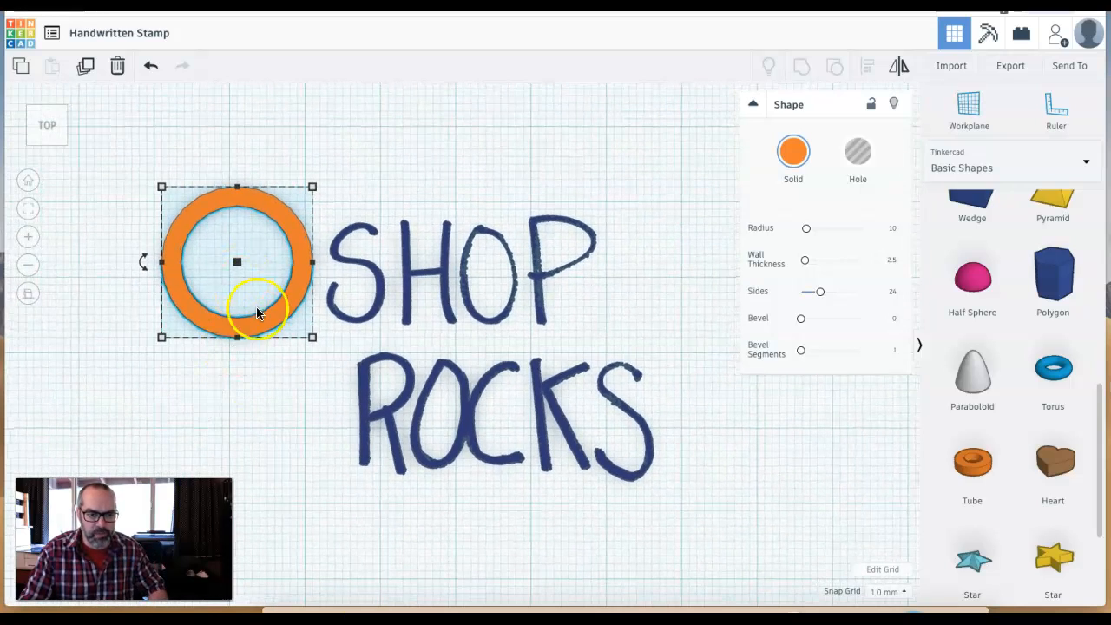
Stretch the tube into a wide oval around both words and reduce its wall thickness to 0.62
left_click_drag(270, 322, 734, 541)
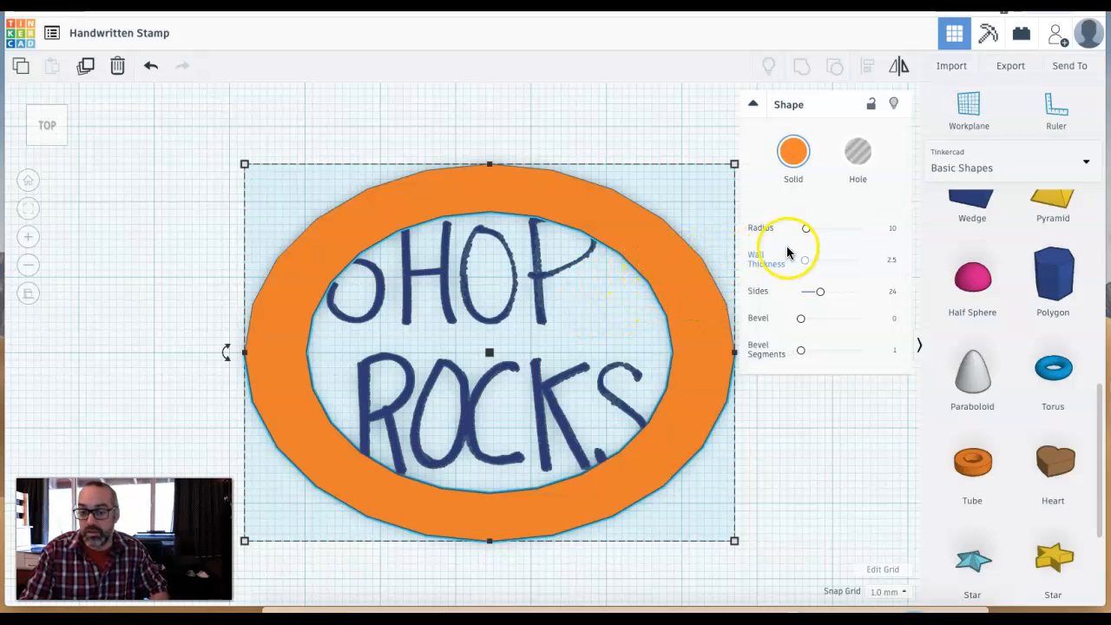
left_click_drag(806, 267, 804, 268)
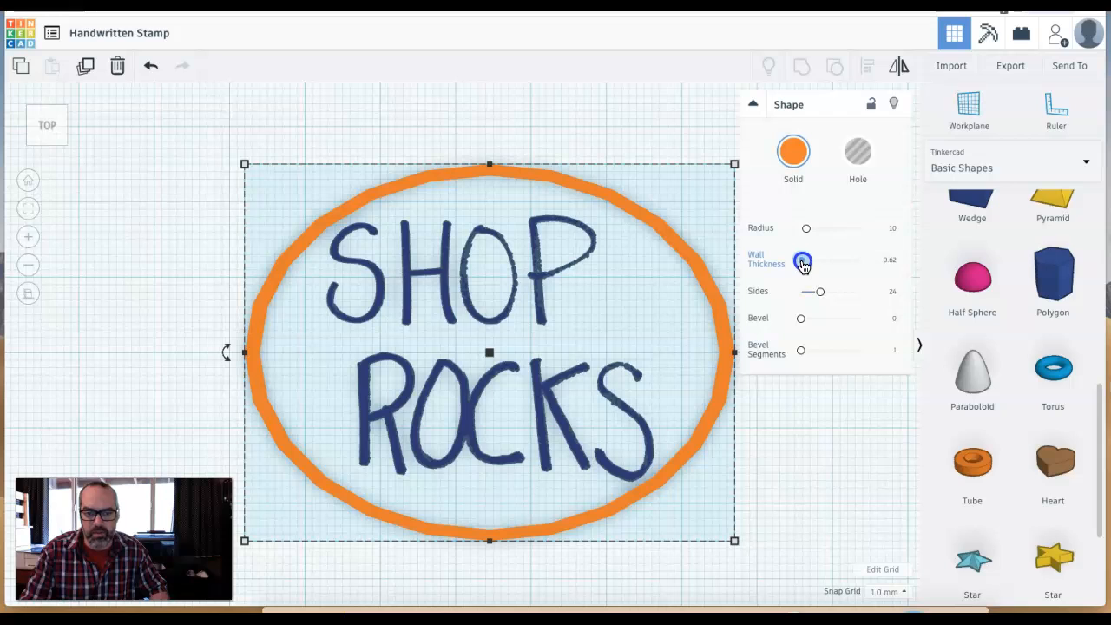
left_click_drag(803, 265, 801, 263)
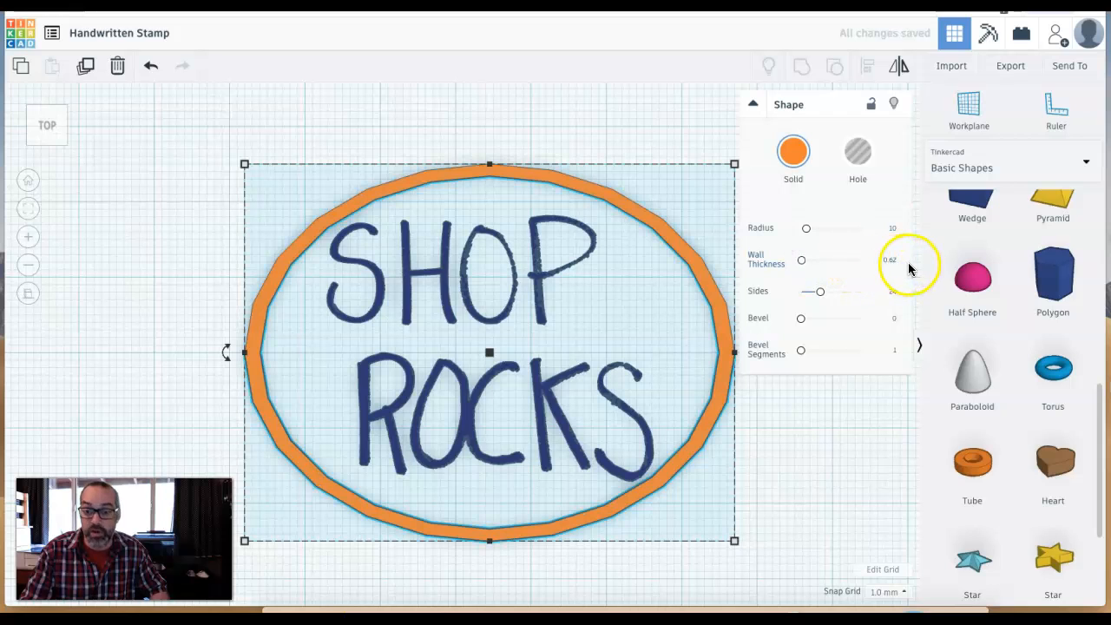
Move the oval ring 1 mm to the left and enlarge it slightly from its lower-right corner to frame the lettering evenly
left_click(686, 270)
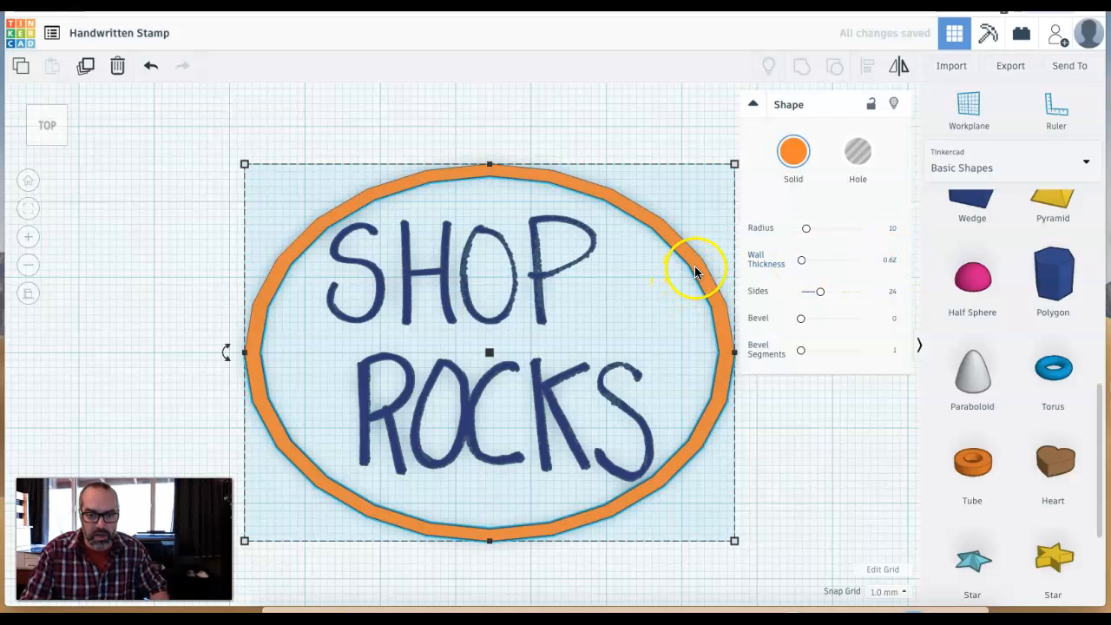
left_click_drag(694, 271, 685, 272)
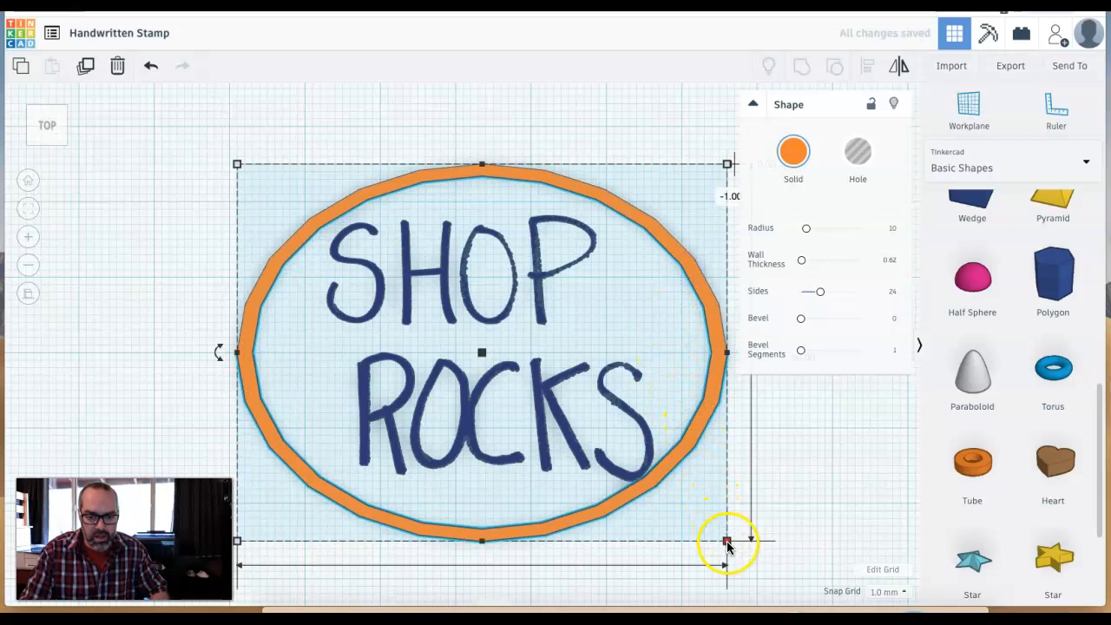
left_click_drag(728, 544, 734, 549)
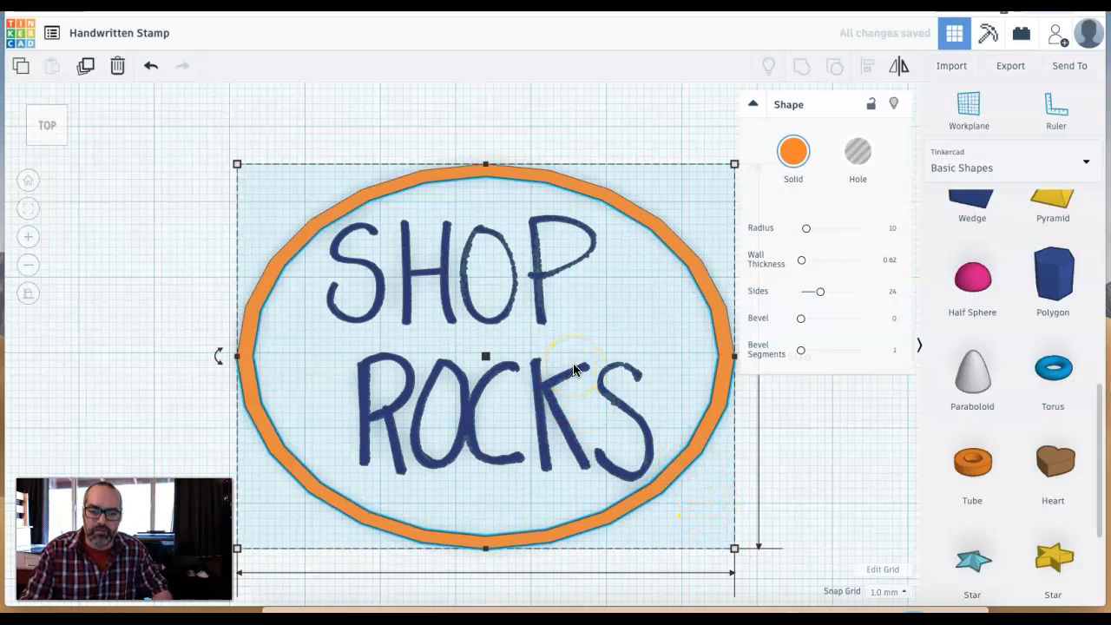
Set the height of the oval ring around the lettering to 2 mm
right_click_drag(466, 446, 477, 337)
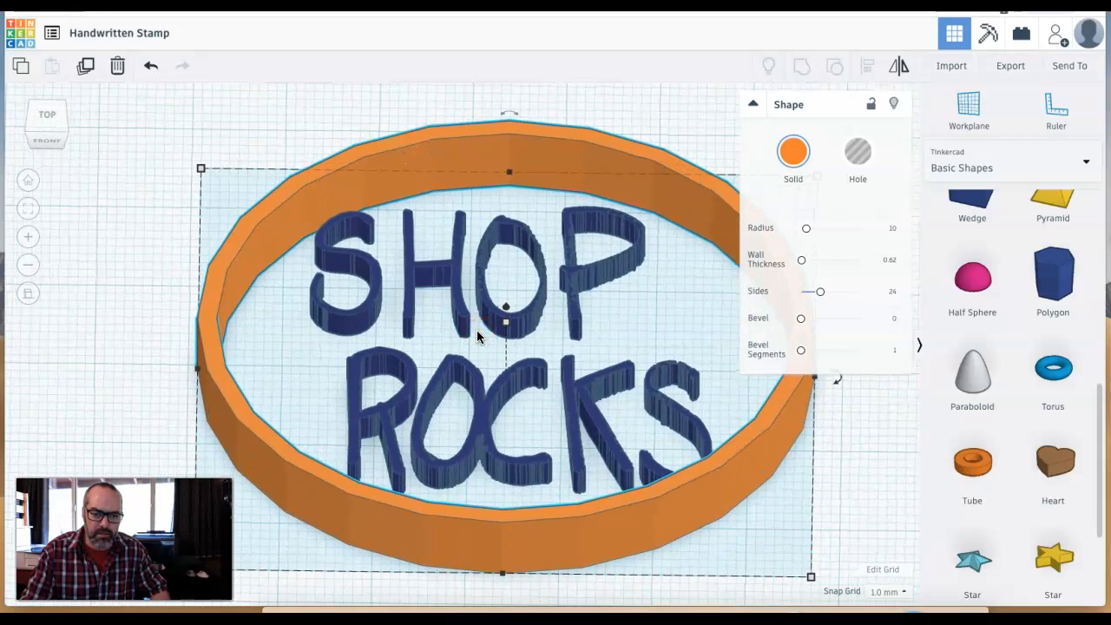
mouse_move(506, 323)
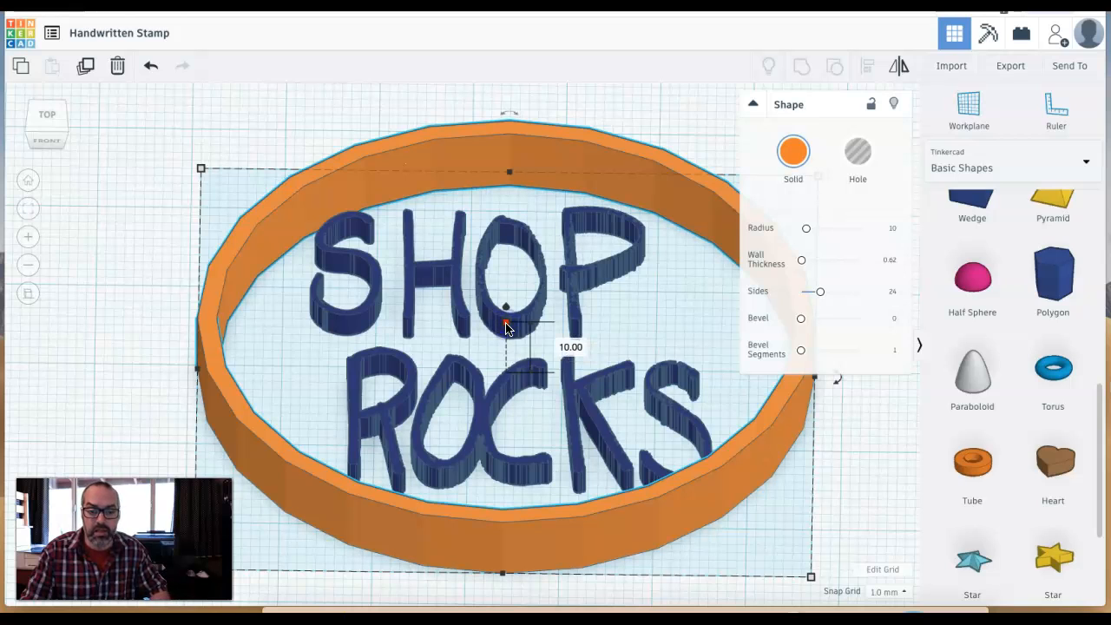
left_click(570, 345)
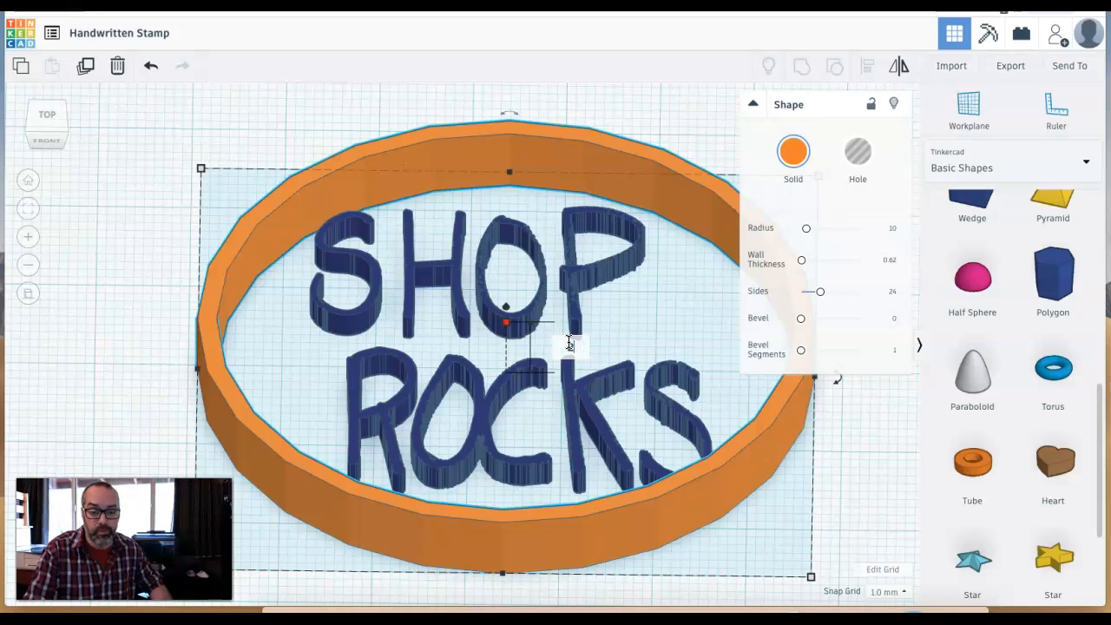
type("2")
key("Return")
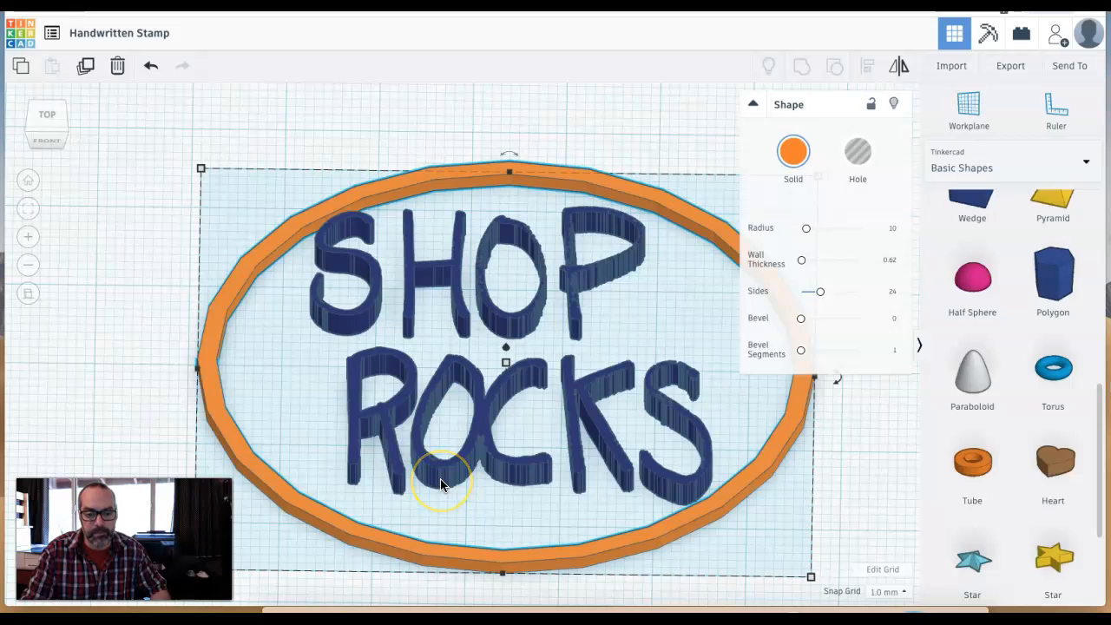
Place a solid Cylinder from the basic shapes on the workplane, beyond the upper-right side of the oval ring
scroll(444, 484, "down", 5)
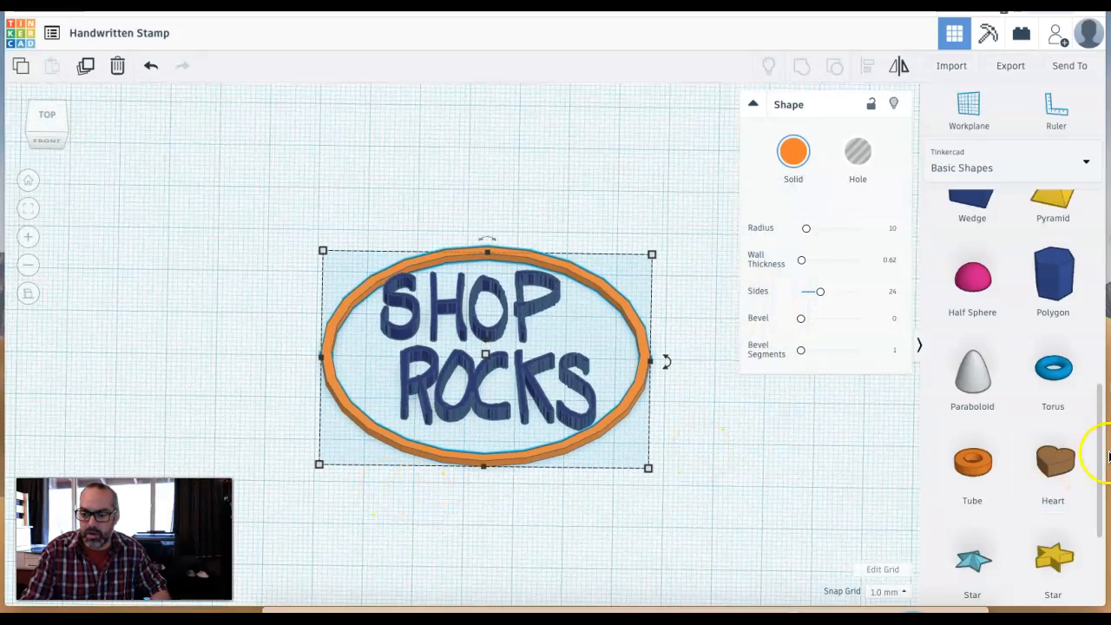
scroll(1101, 458, "up", 5)
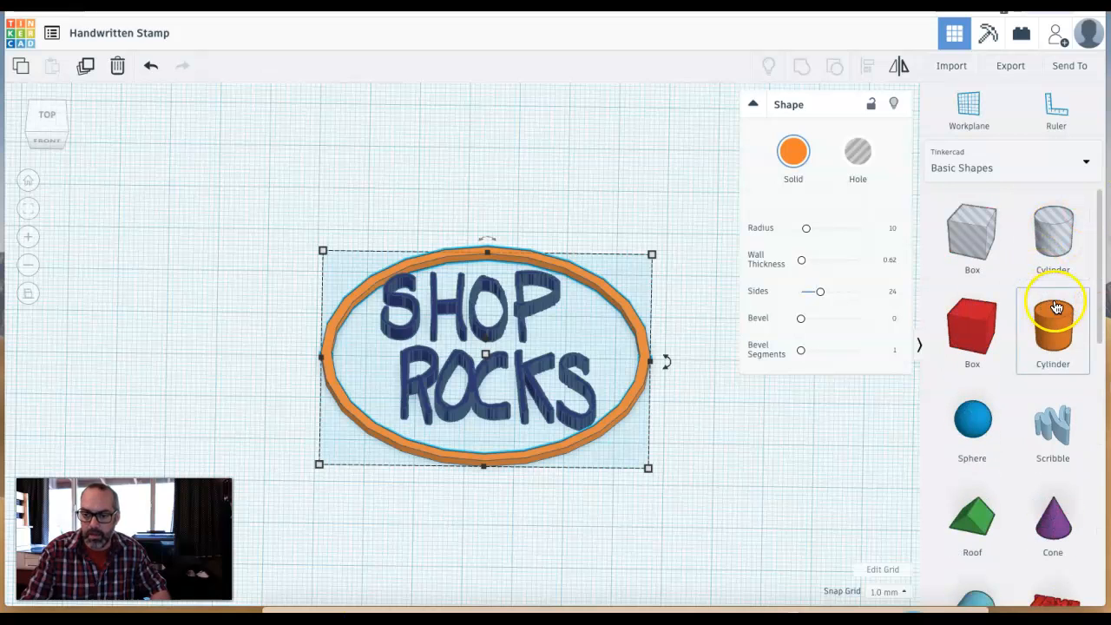
left_click_drag(1058, 330, 707, 244)
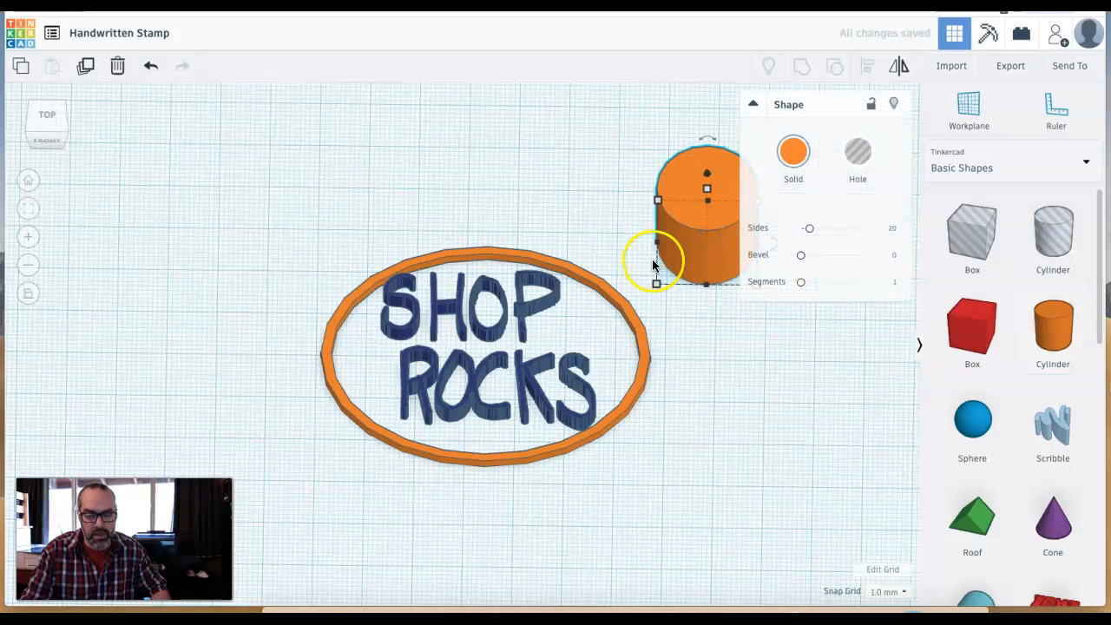
middle_click_drag(777, 438, 543, 435)
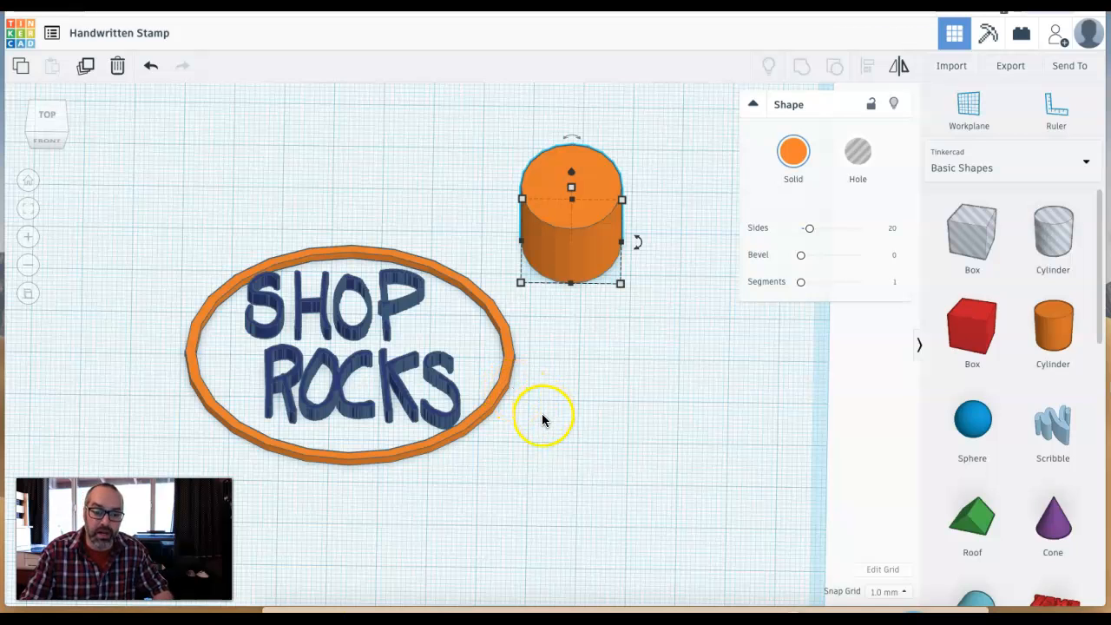
Check the oval ring's footprint, then set the cylinder's width to 66 mm and its depth to match the ring
left_click(488, 404)
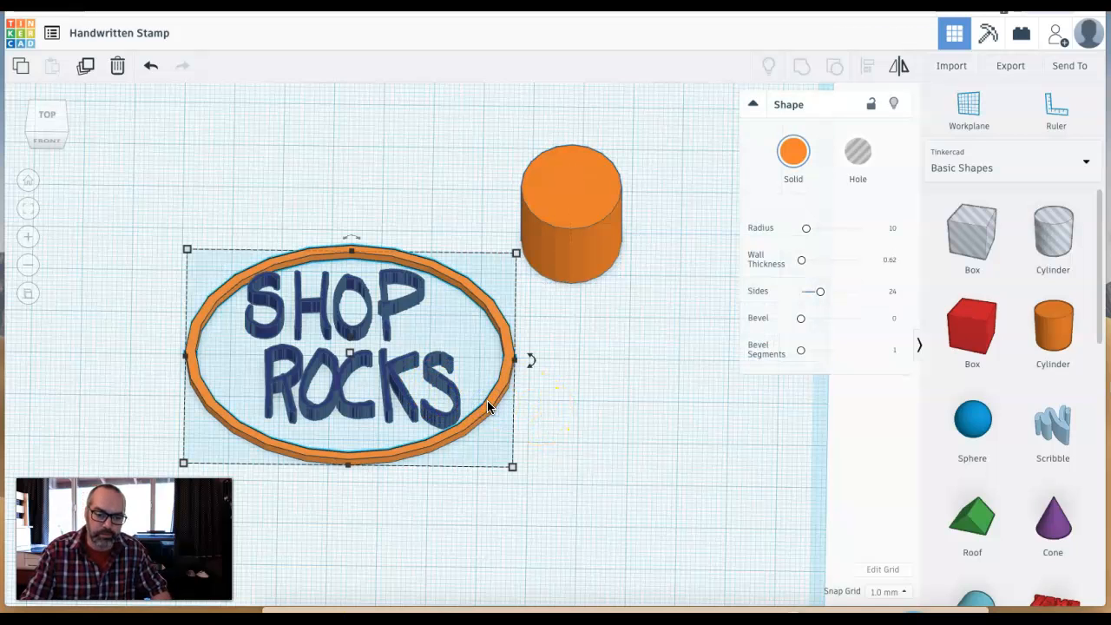
mouse_move(516, 467)
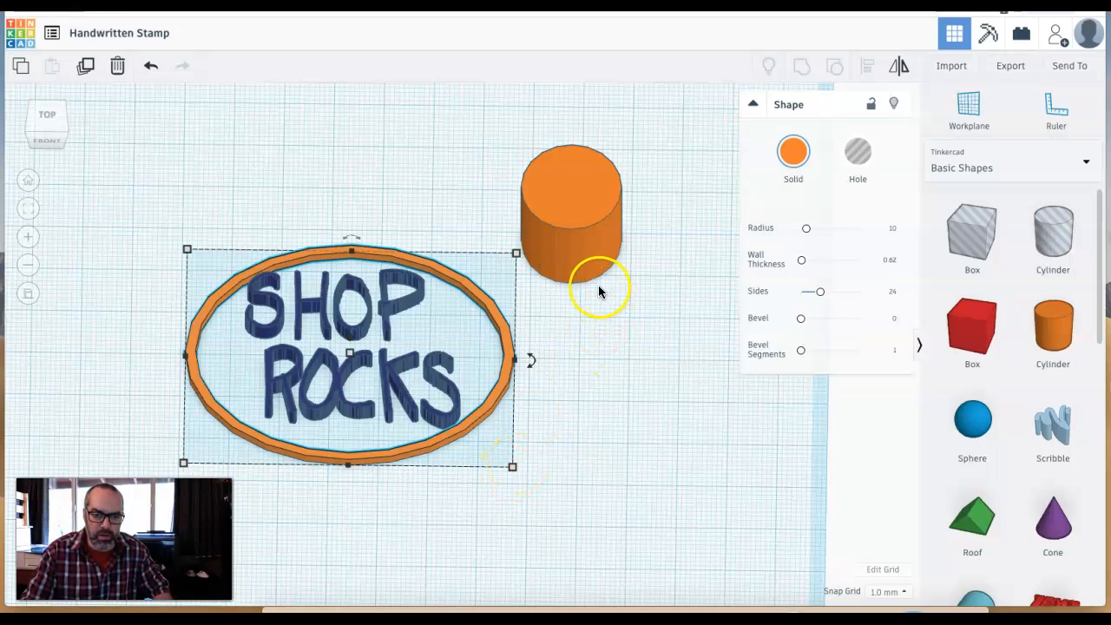
left_click(580, 222)
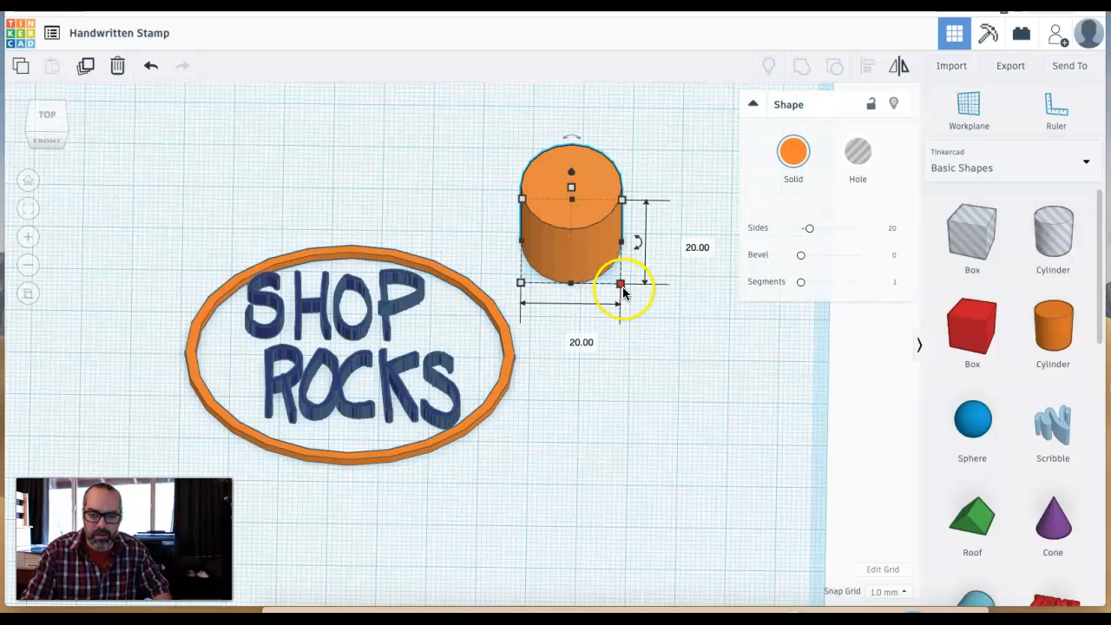
left_click(566, 335)
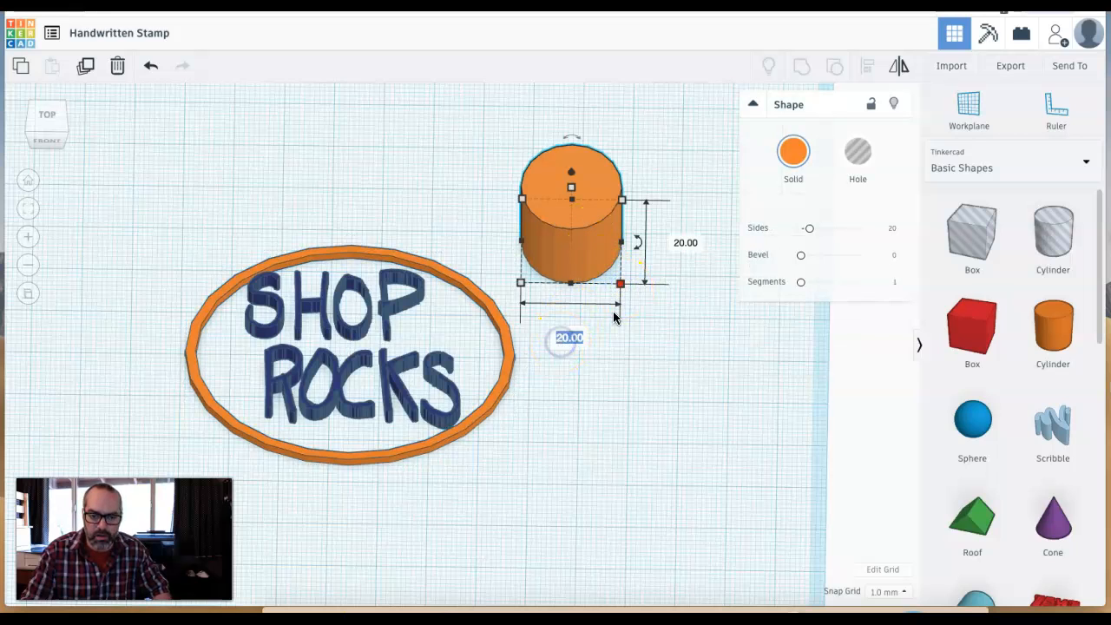
type("66")
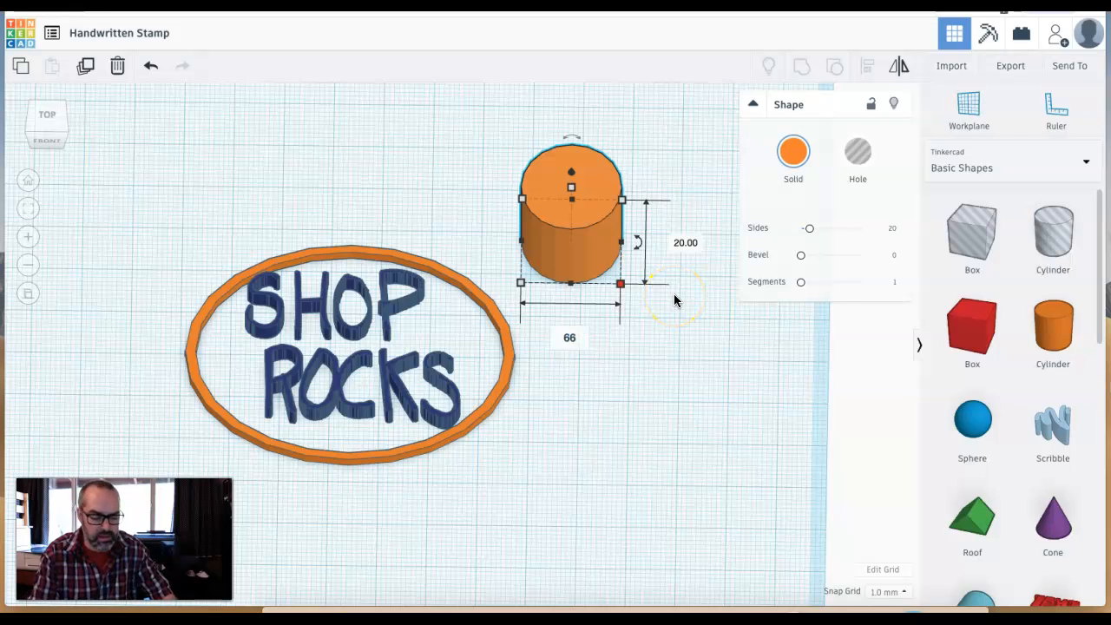
key("Return")
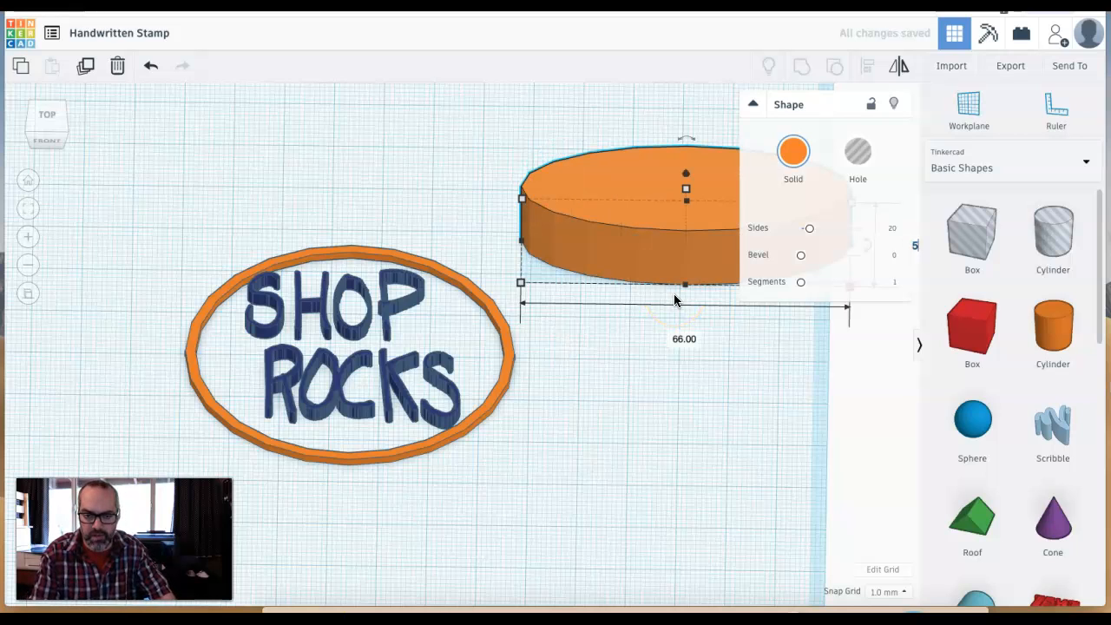
key("Return")
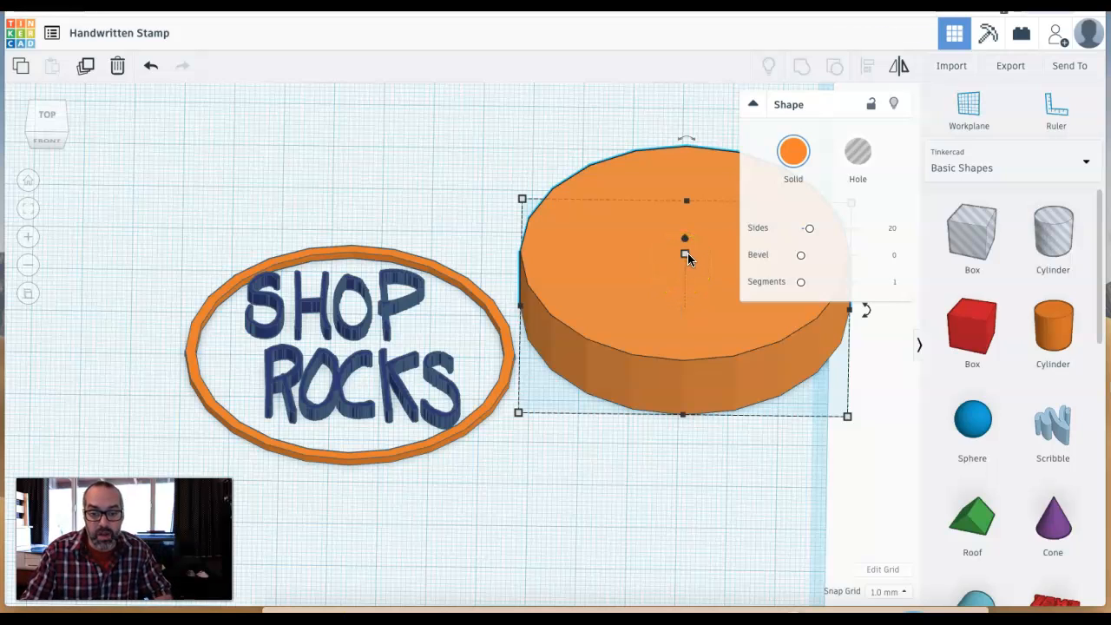
Set the height of the oval cylinder to 6 mm to form the stamp's backing plate
left_click(686, 255)
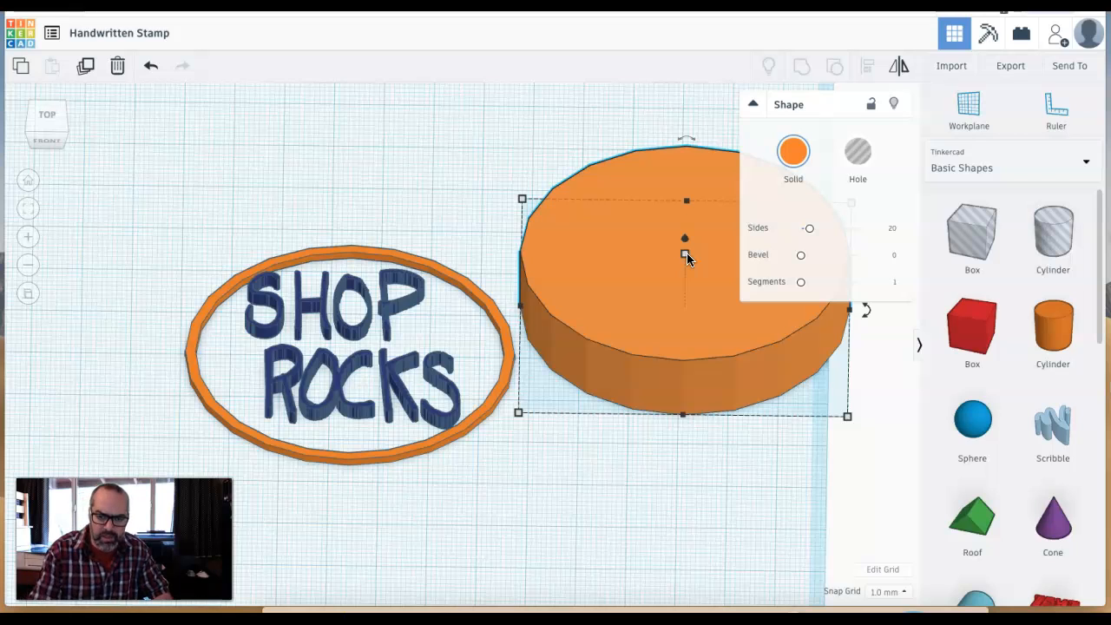
left_click(686, 254)
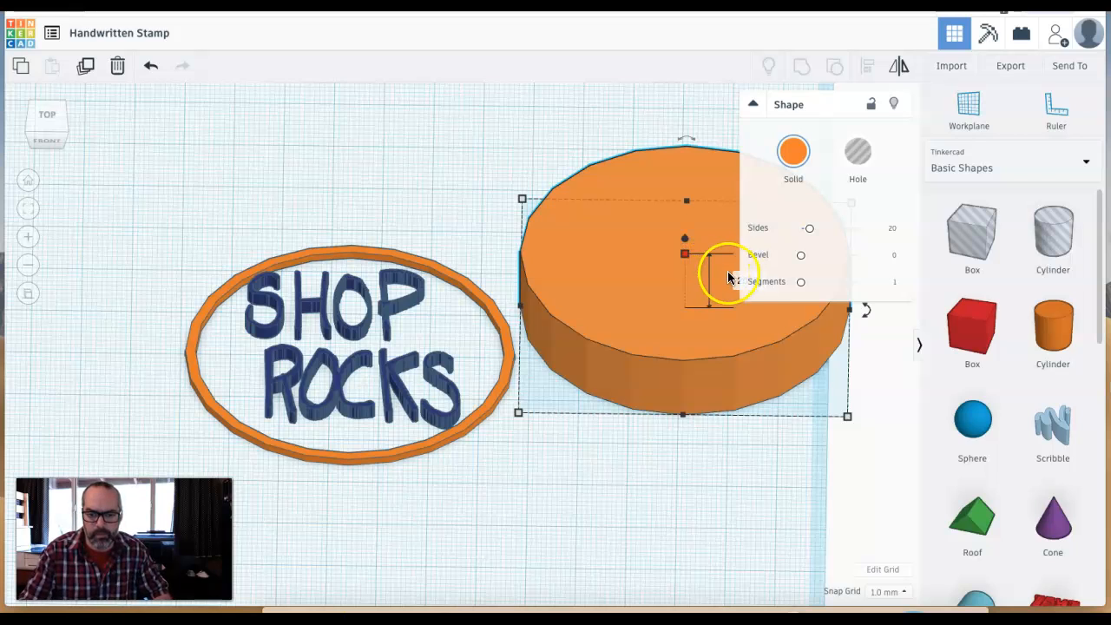
middle_click_drag(717, 283, 461, 270)
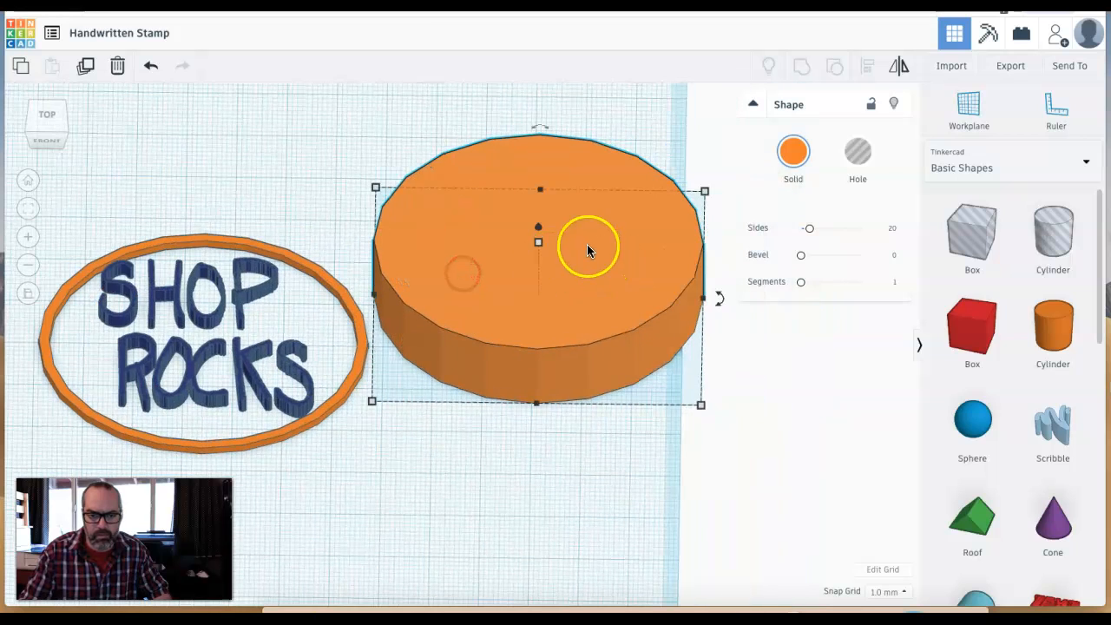
left_click(613, 270)
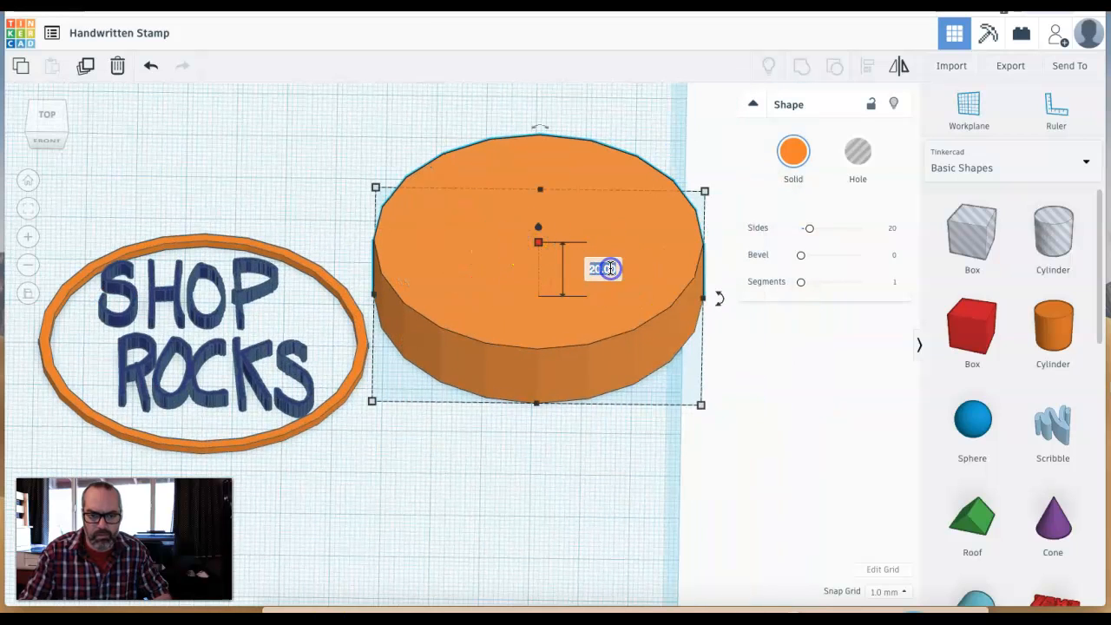
type("6")
key("Return")
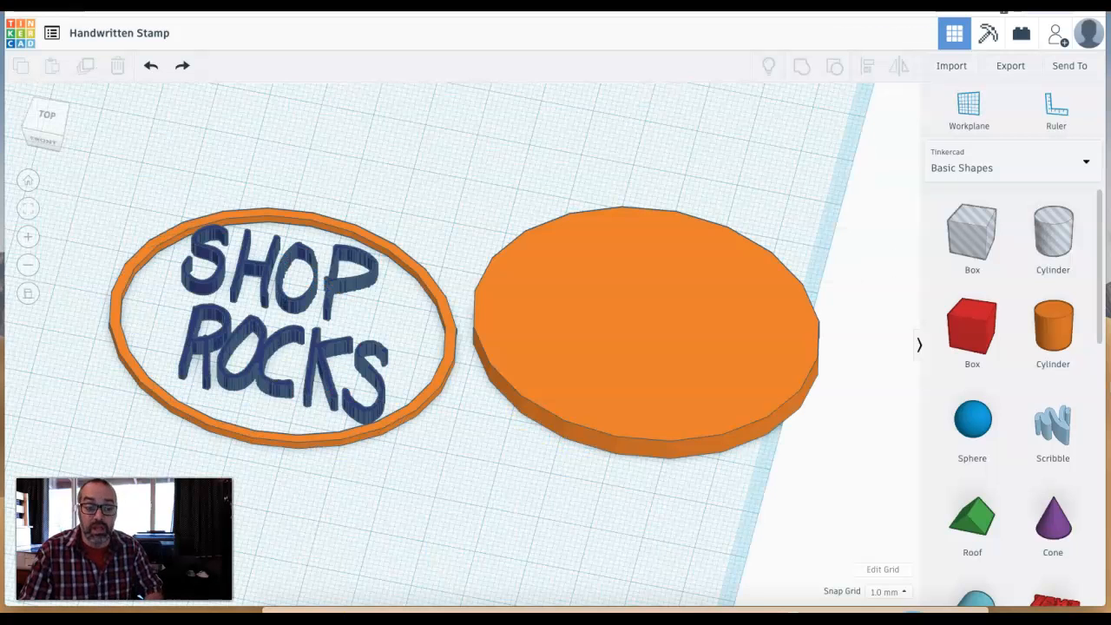
Align the lettering, oval ring and cylinder on their common centre in both horizontal directions and deselect them
left_click_drag(863, 160, 75, 468)
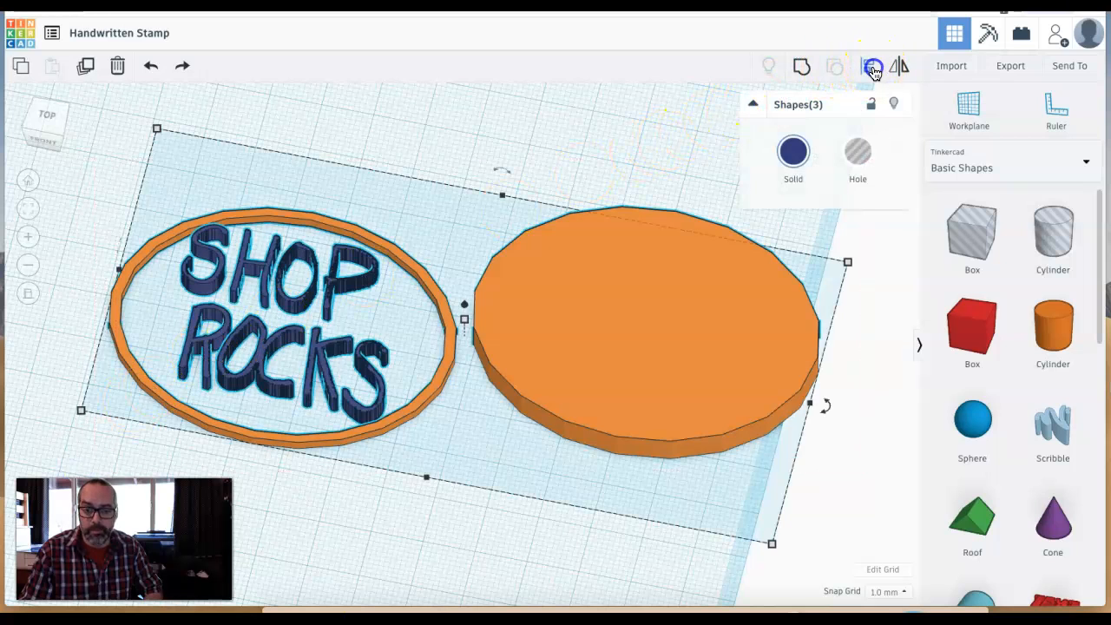
left_click(871, 69)
left_click(423, 493)
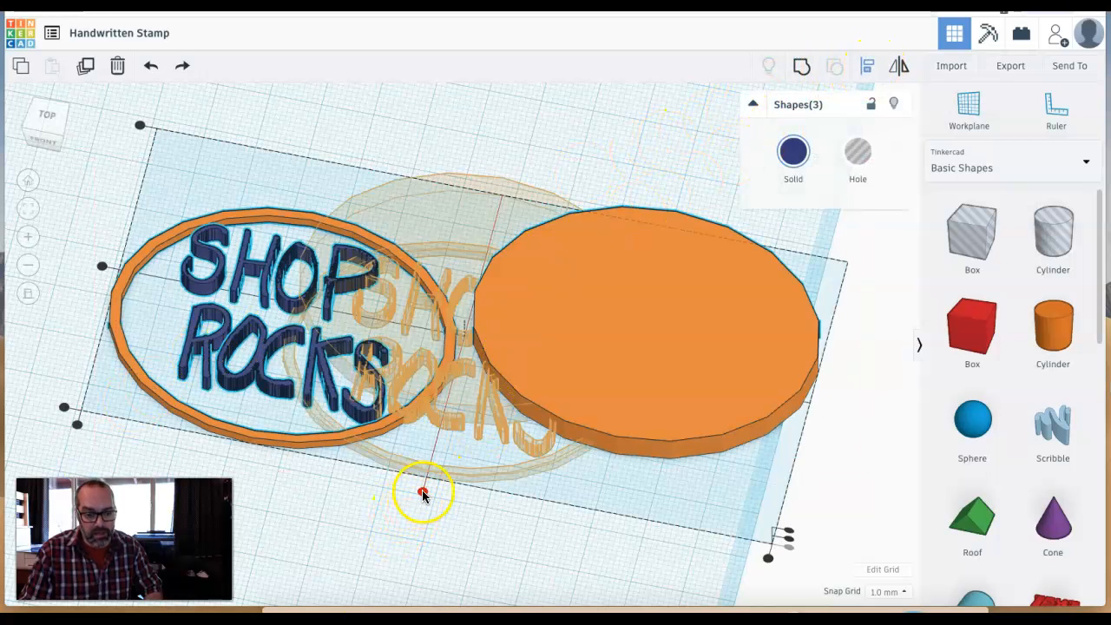
left_click(275, 302)
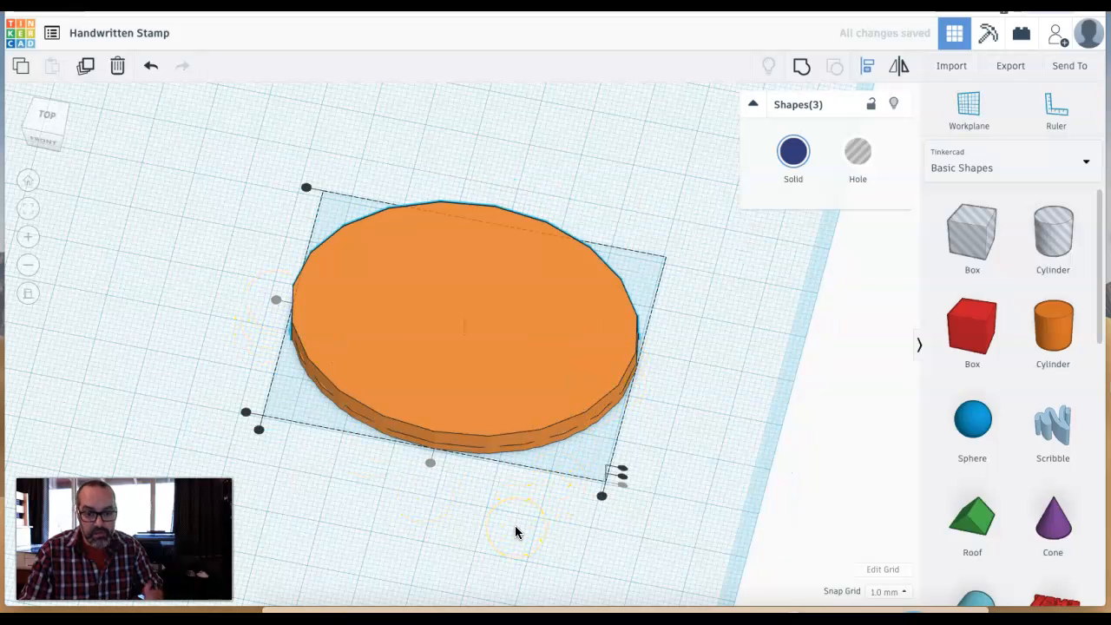
left_click(512, 524)
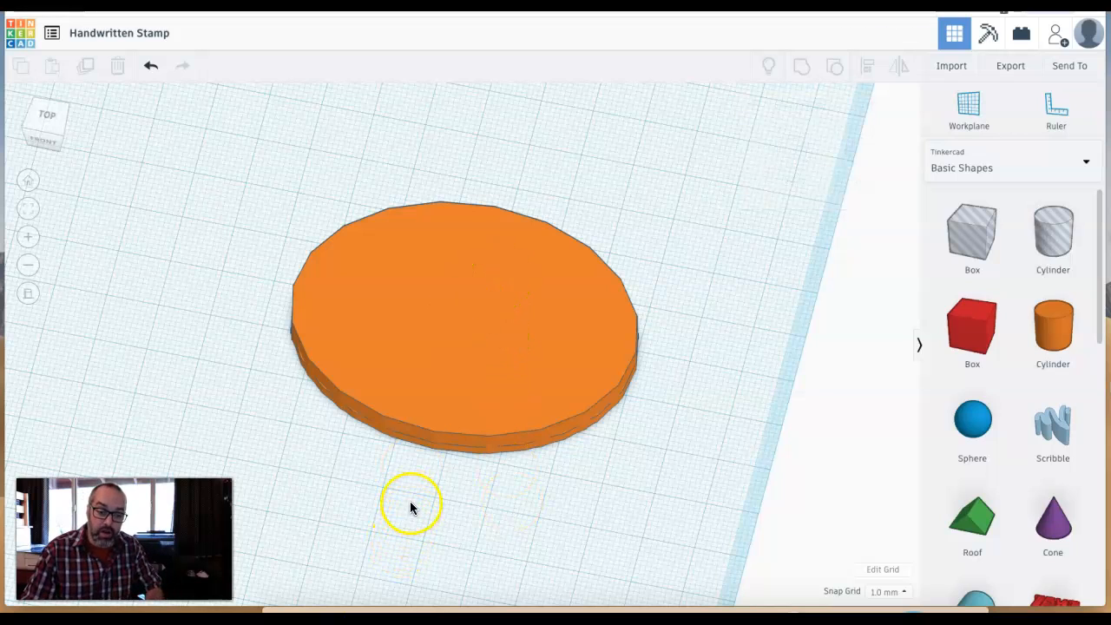
Raise only the oval cylinder 2 mm above the workplane and view the lettering and ring from below
left_click(422, 422)
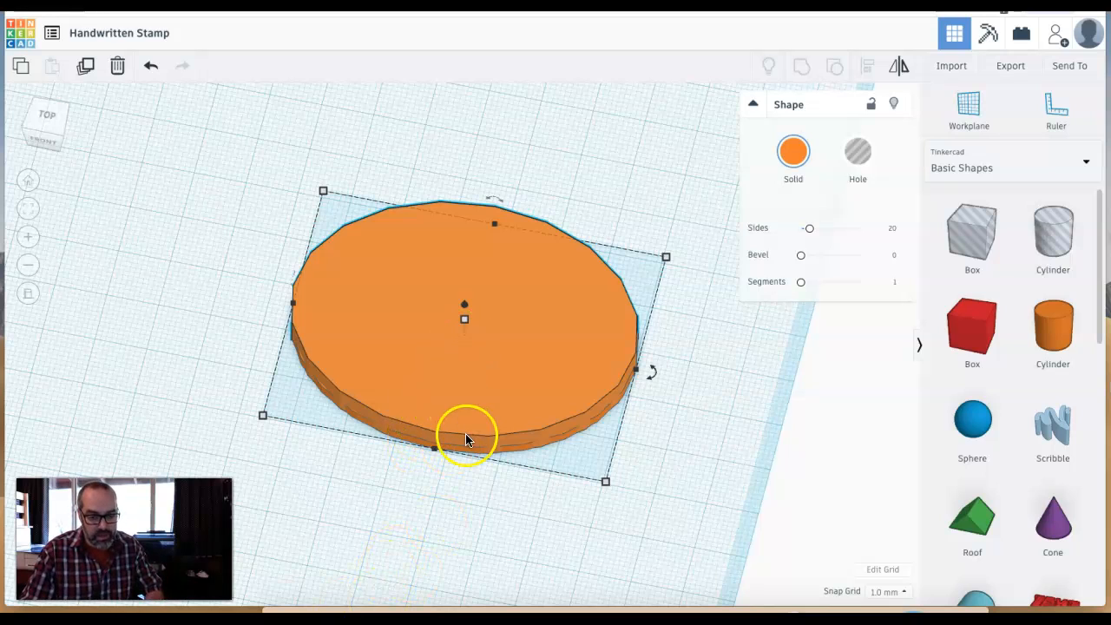
right_click_drag(480, 515, 511, 482)
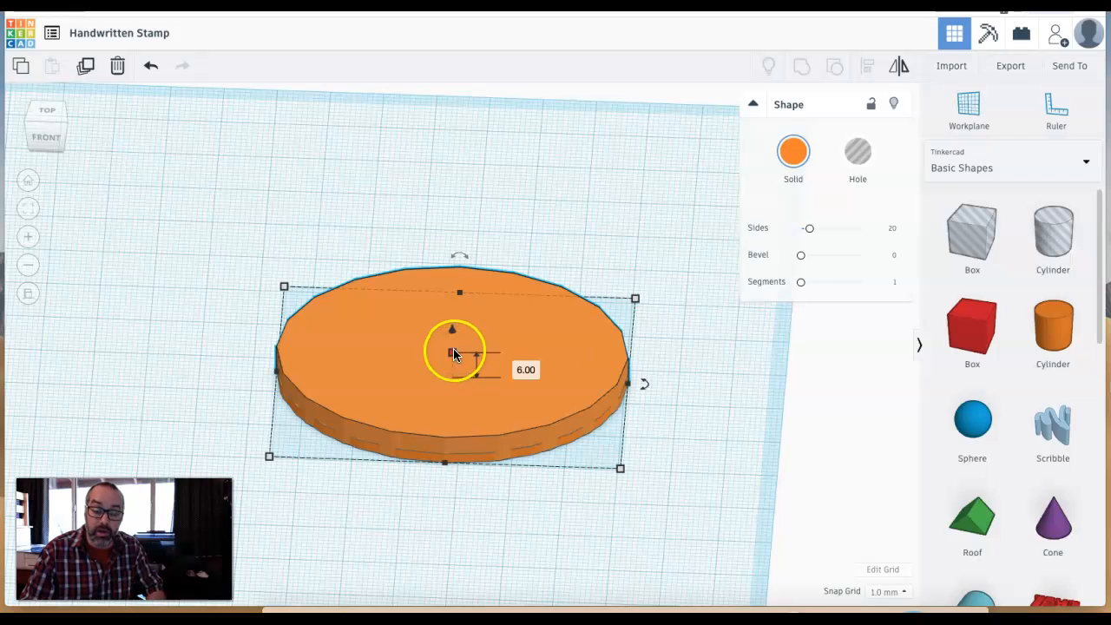
left_click_drag(451, 331, 455, 322)
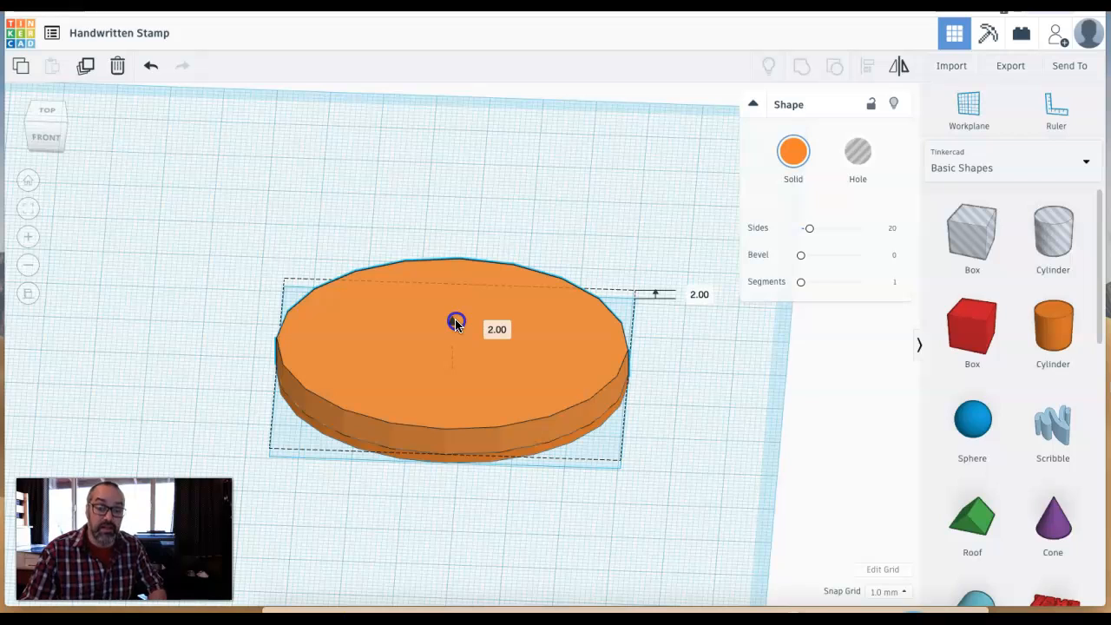
left_click_drag(455, 322, 456, 321)
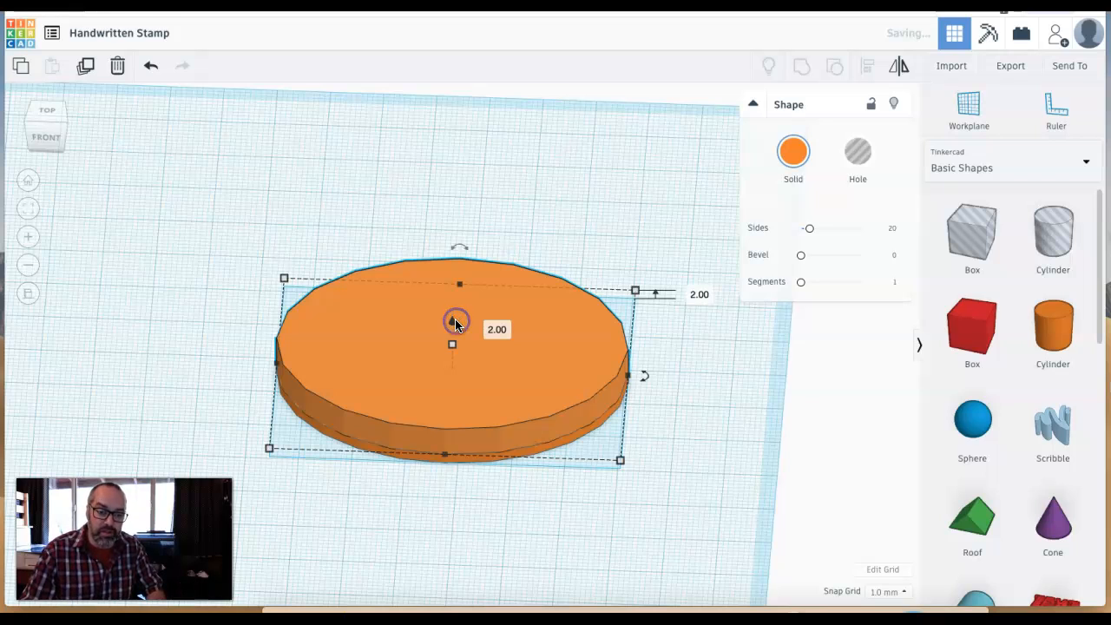
right_click_drag(438, 512, 439, 343)
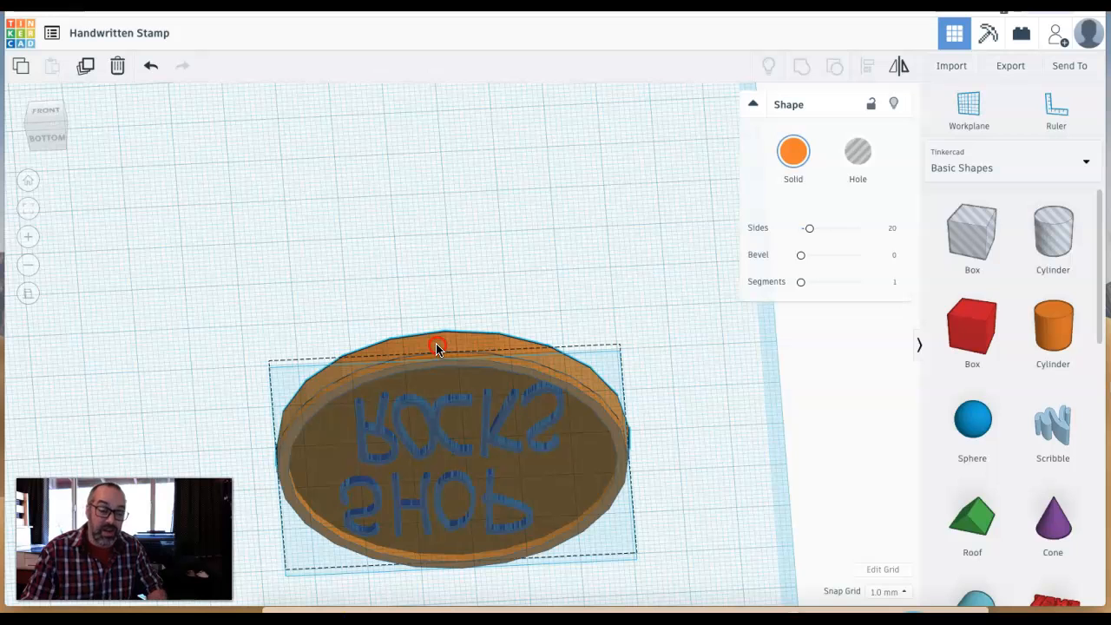
Check the underside of the stamp, then switch the shape library to all shape generators
right_click_drag(436, 348, 440, 375)
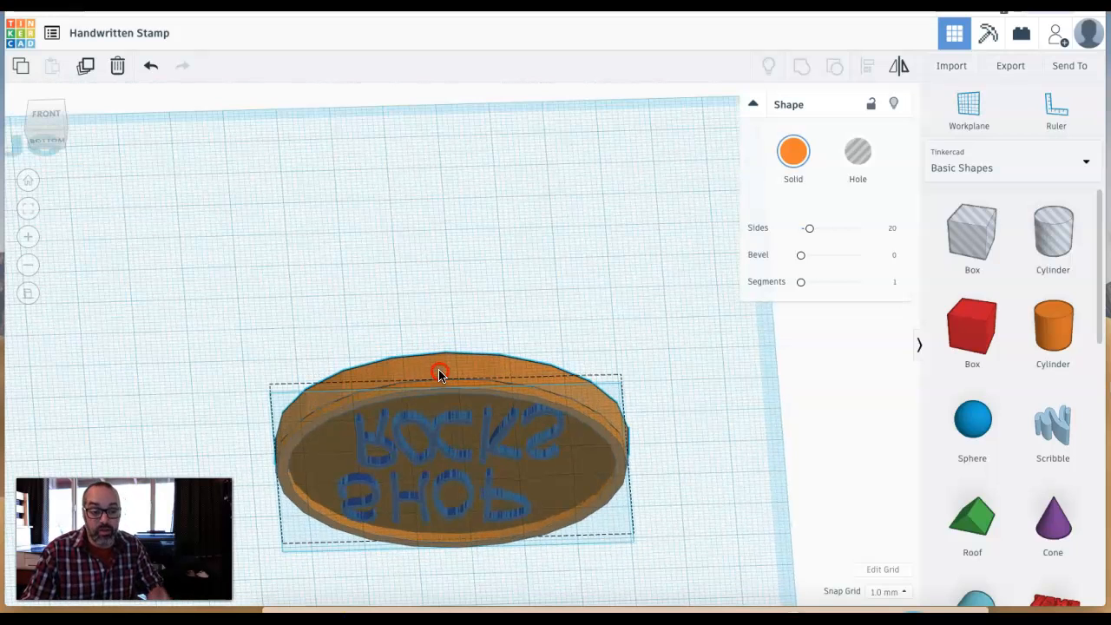
right_click_drag(439, 374, 491, 450)
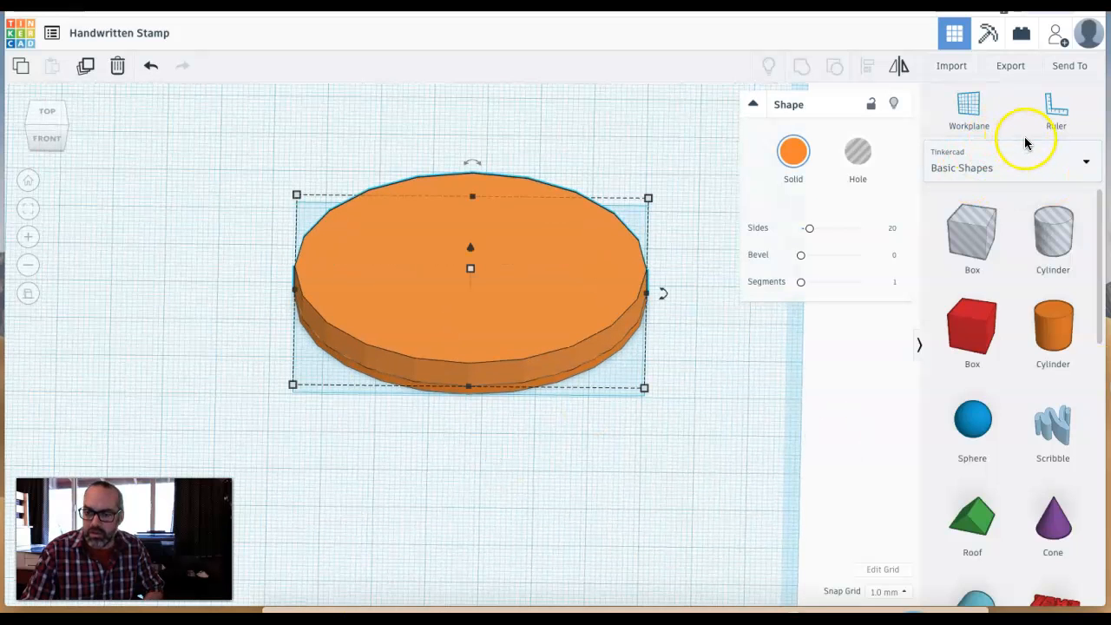
left_click(1081, 164)
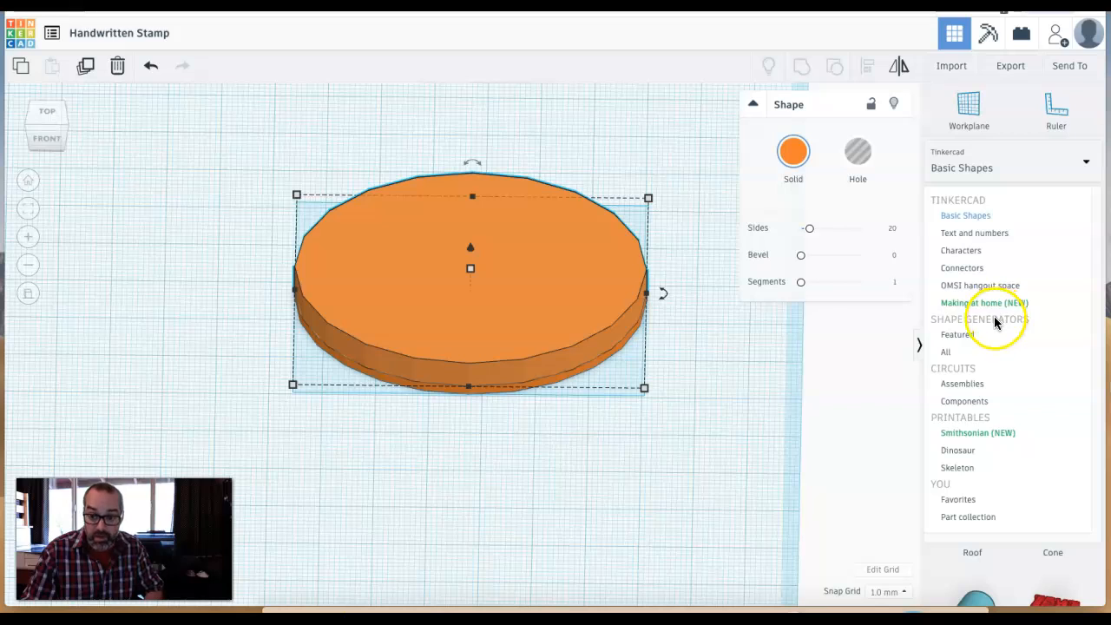
left_click(975, 351)
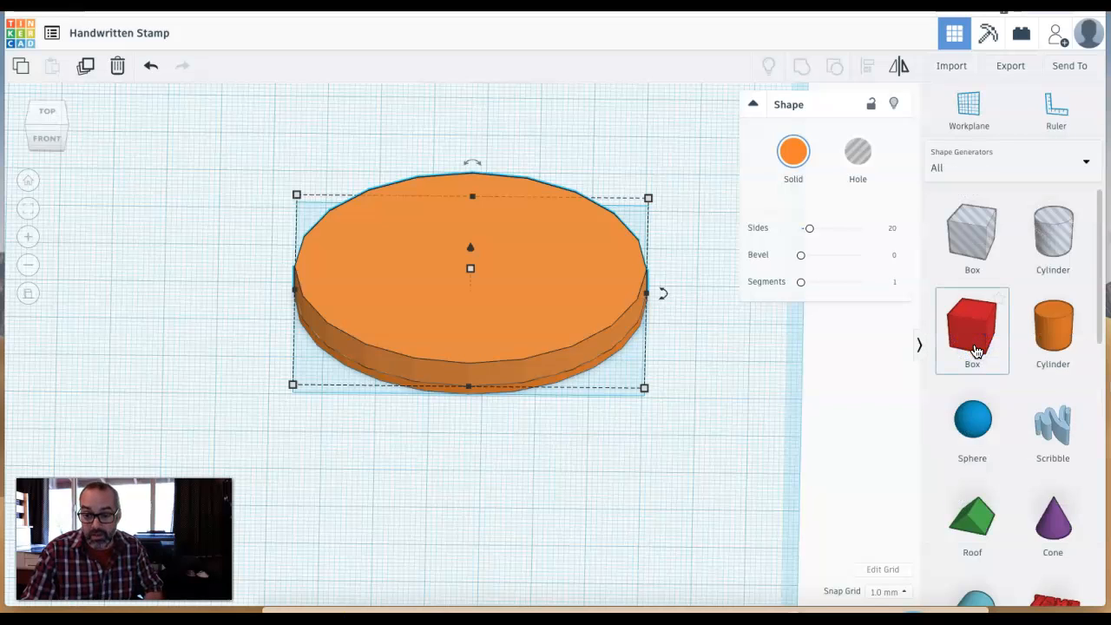
left_click(1050, 171)
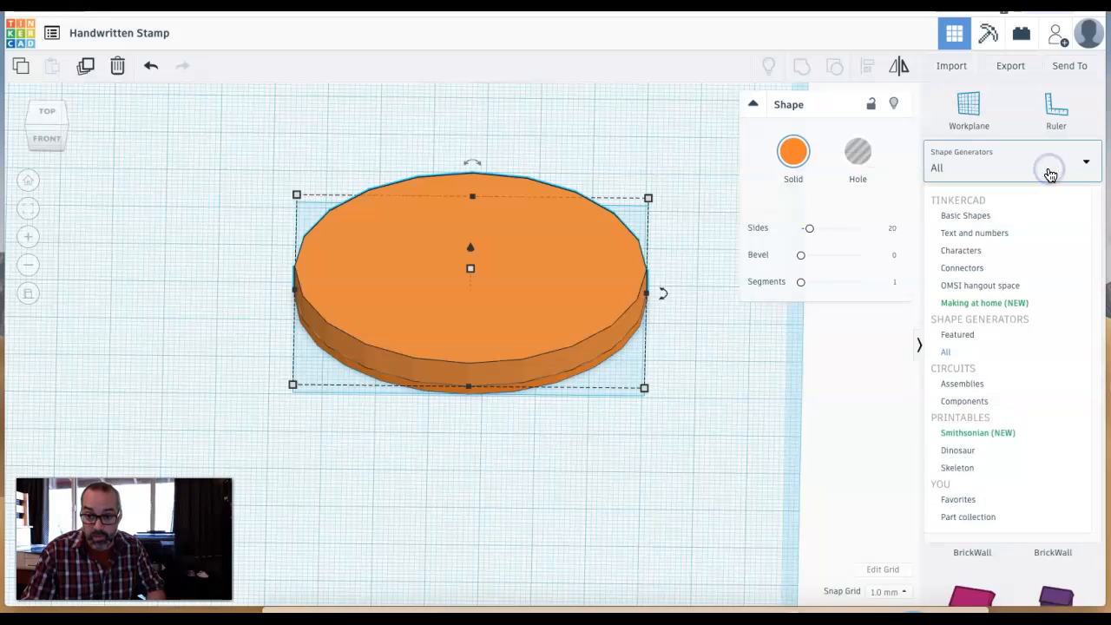
left_click(951, 358)
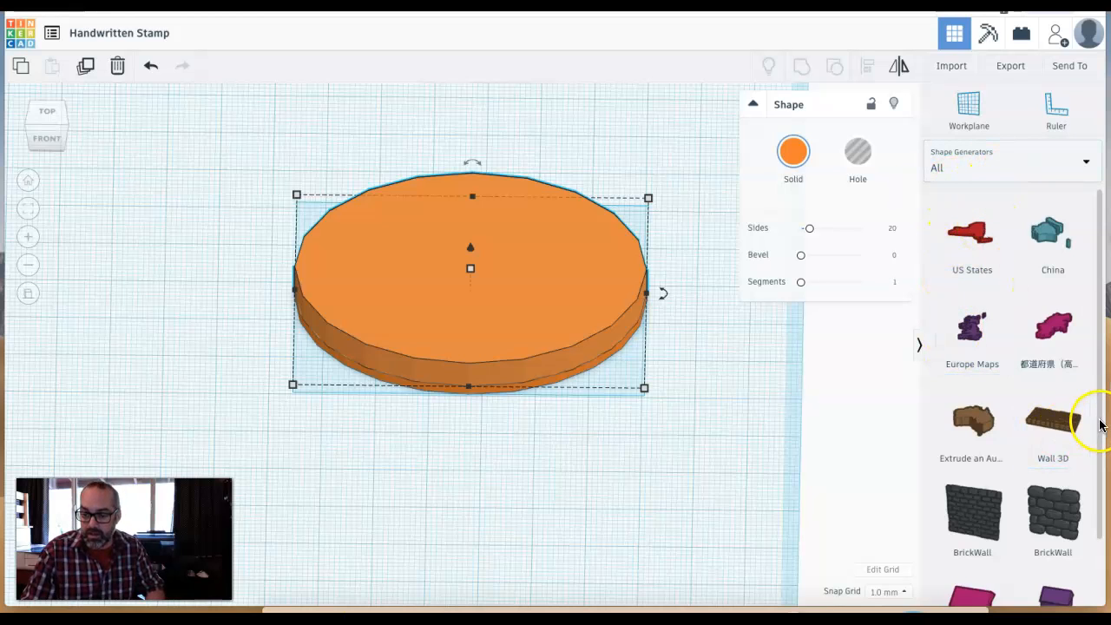
Find the Puller shape on page 7 of the shape generators and place it to the left of the oval plate
scroll(1101, 430, "down", 2)
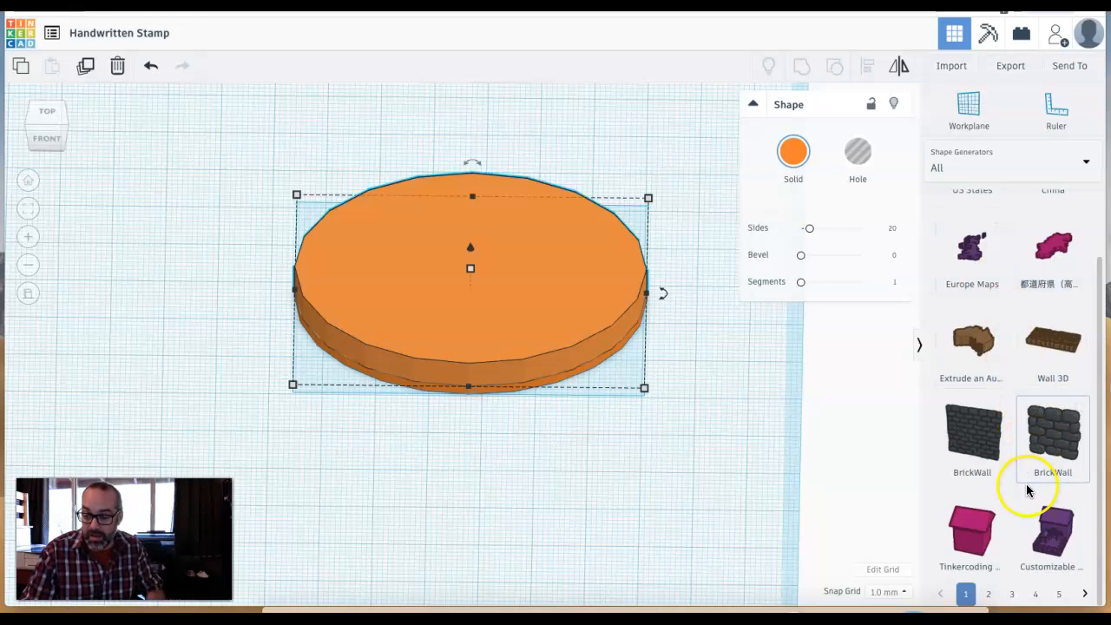
left_click(1086, 594)
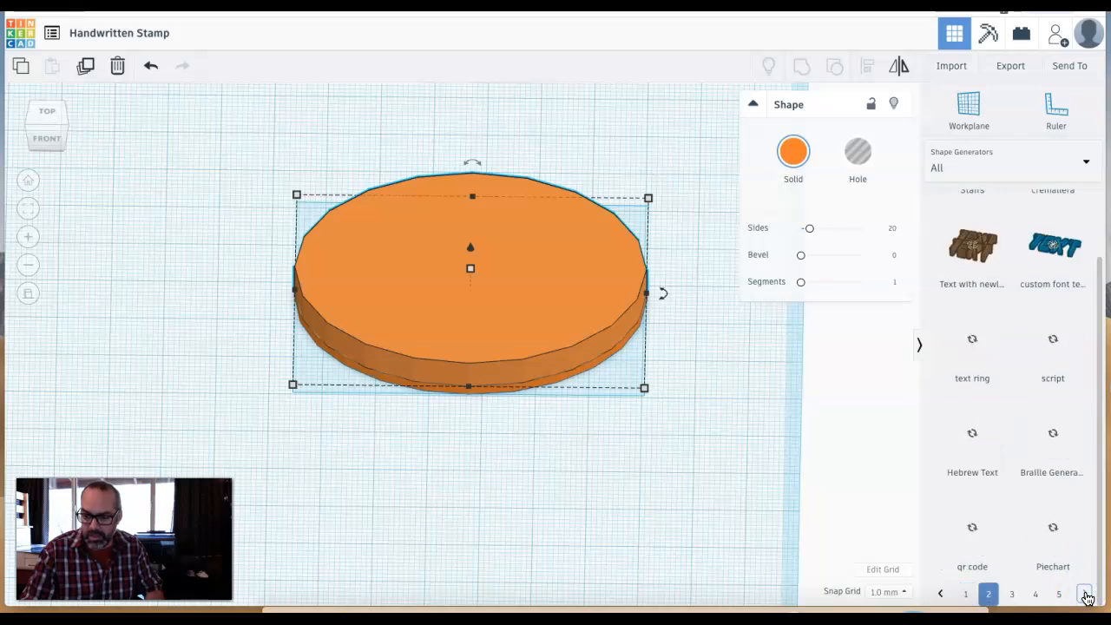
left_click(1085, 594)
left_click(1086, 594)
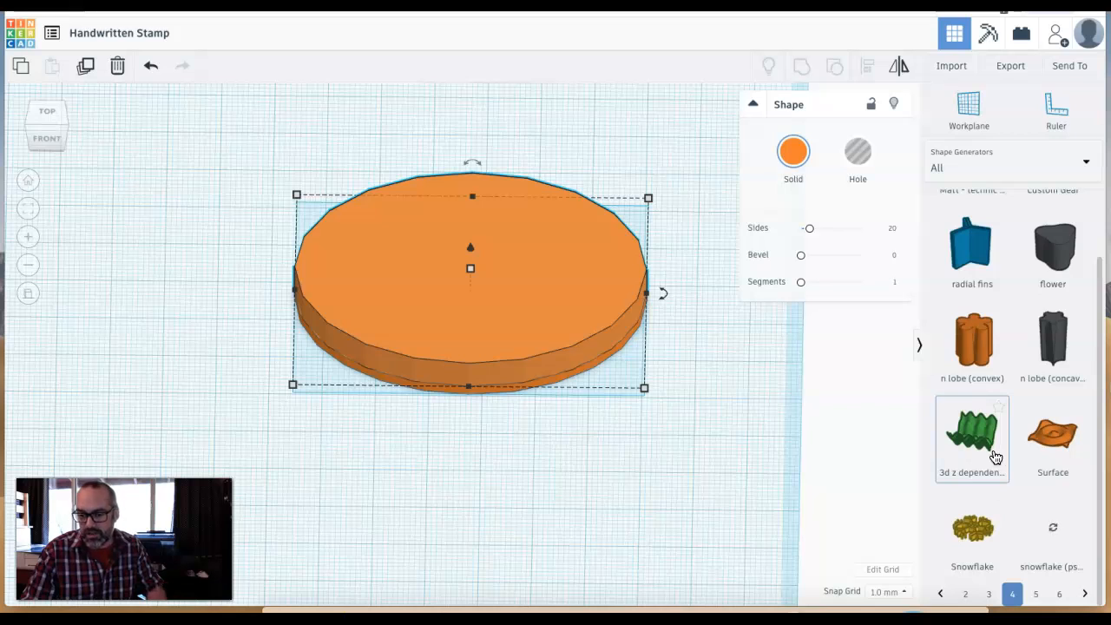
left_click(1085, 594)
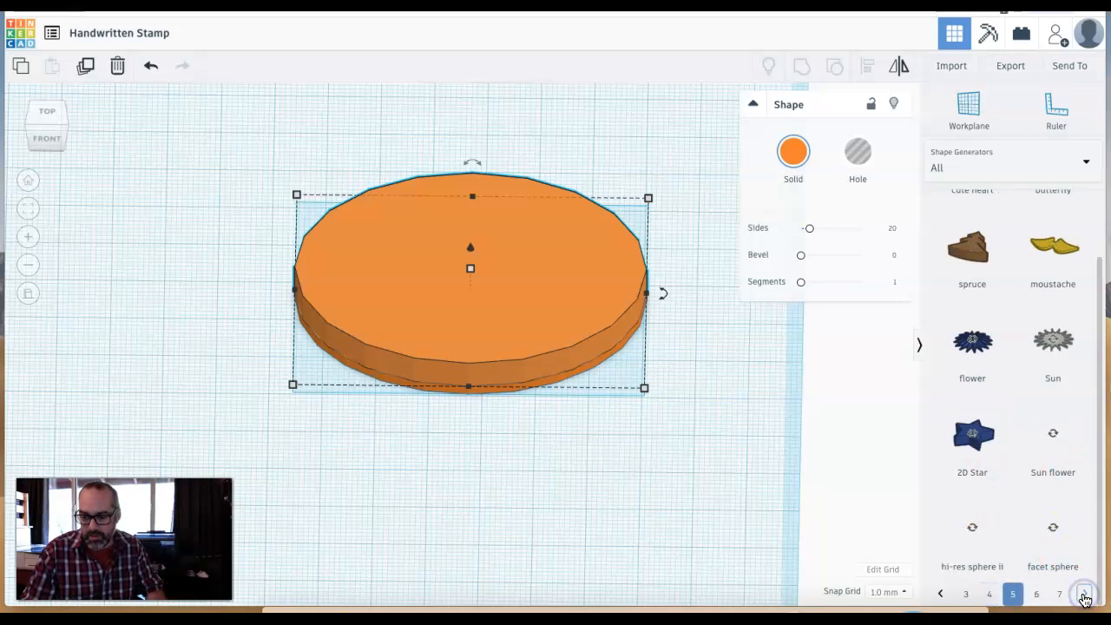
left_click(1084, 594)
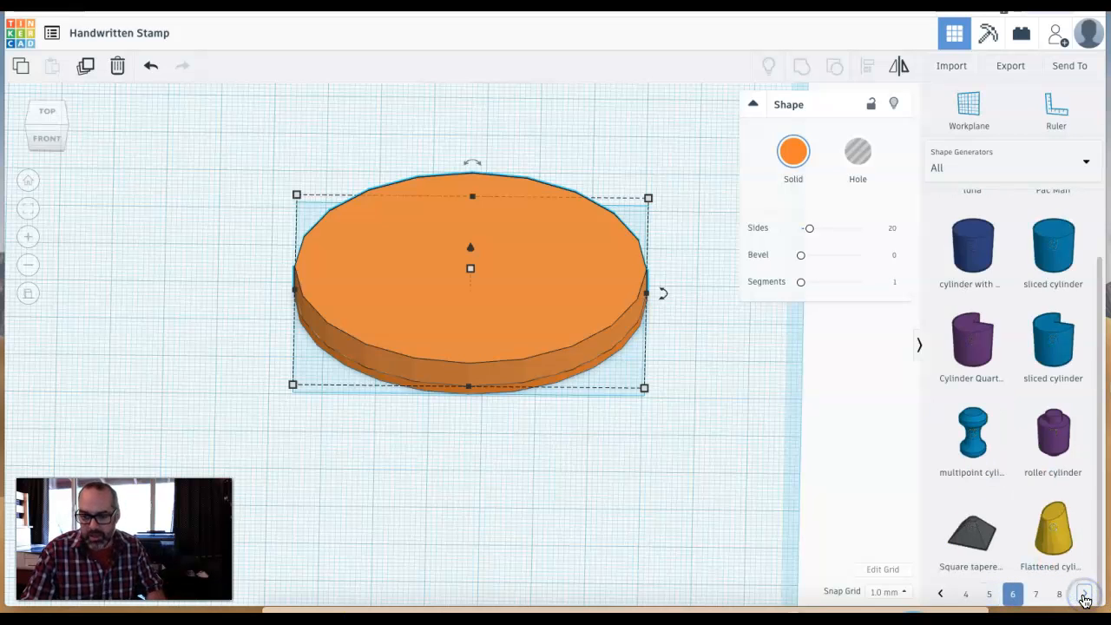
left_click(1084, 594)
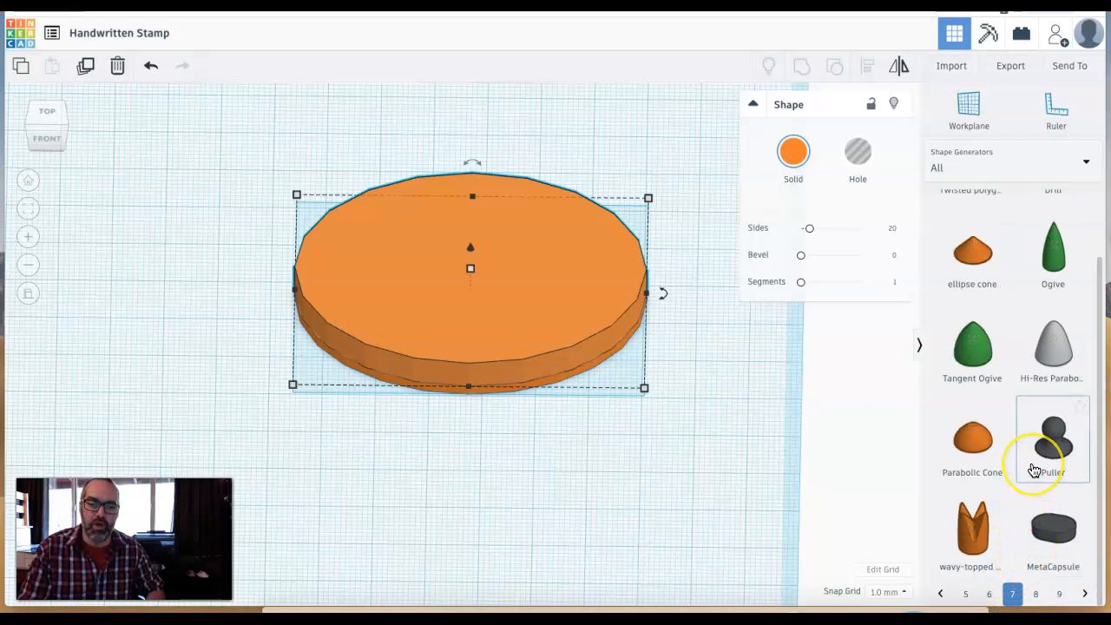
left_click_drag(1034, 470, 143, 337)
middle_click_drag(330, 429, 377, 429)
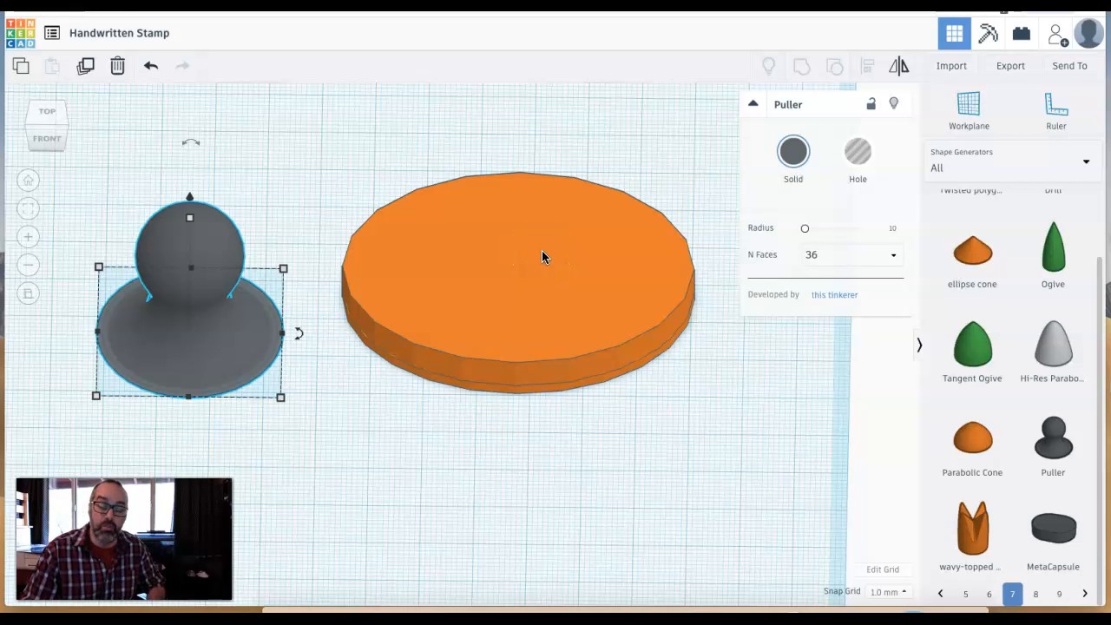
Drop the Puller to the height of the oval plate's top face using a temporary workplane, and restore the base workplane
left_click(979, 107)
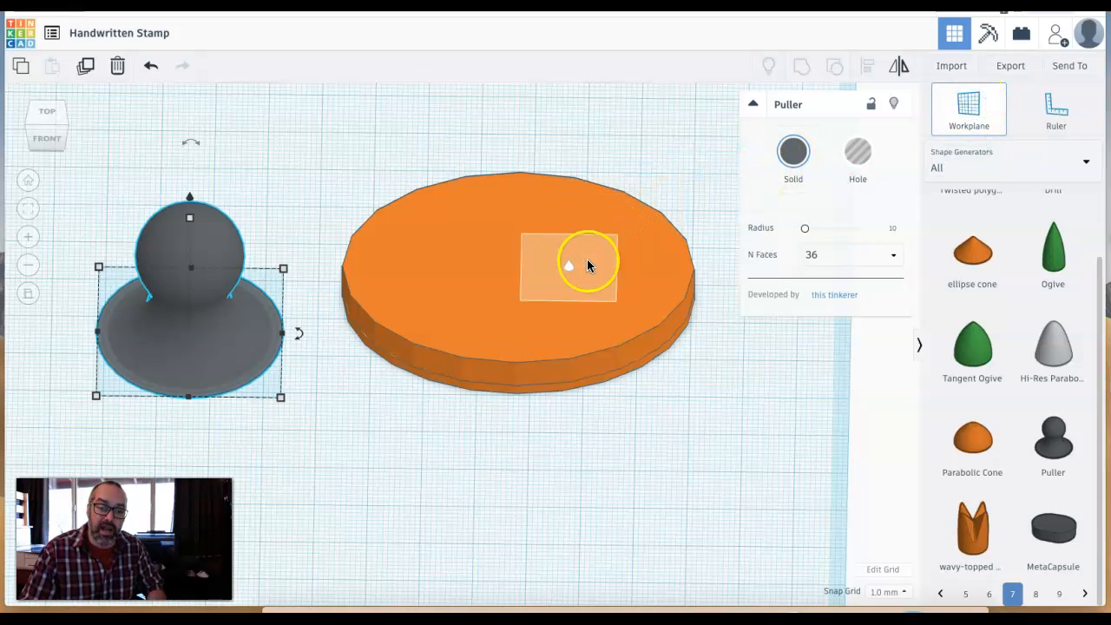
left_click(501, 276)
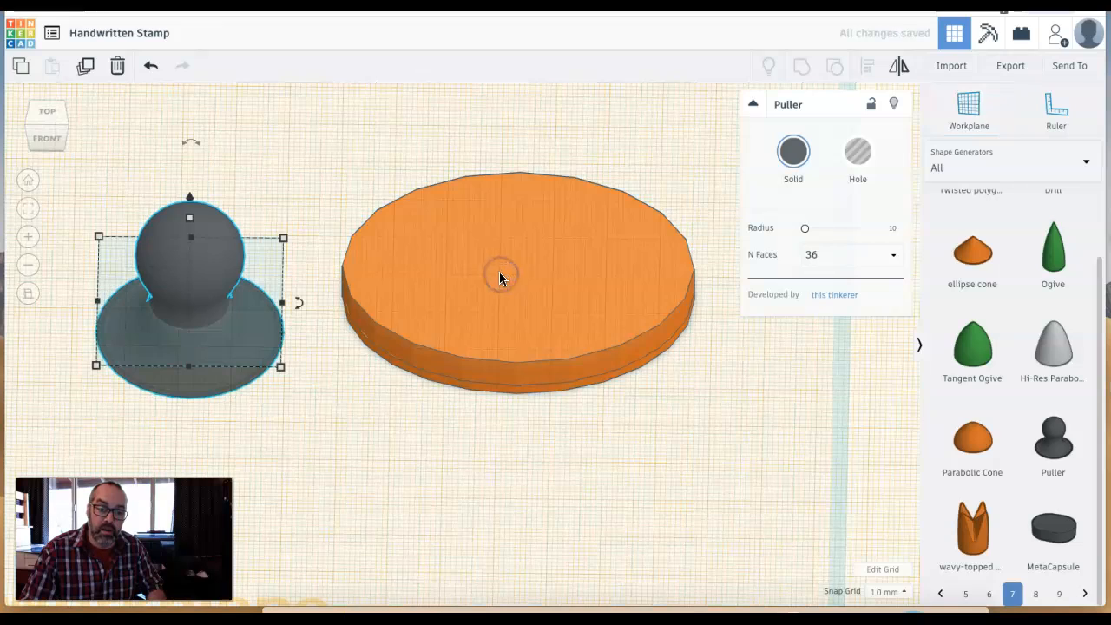
mouse_move(481, 442)
right_mouse_down()
mouse_move(521, 322)
mouse_move(499, 365)
mouse_move(463, 367)
right_mouse_up()
left_click(174, 330)
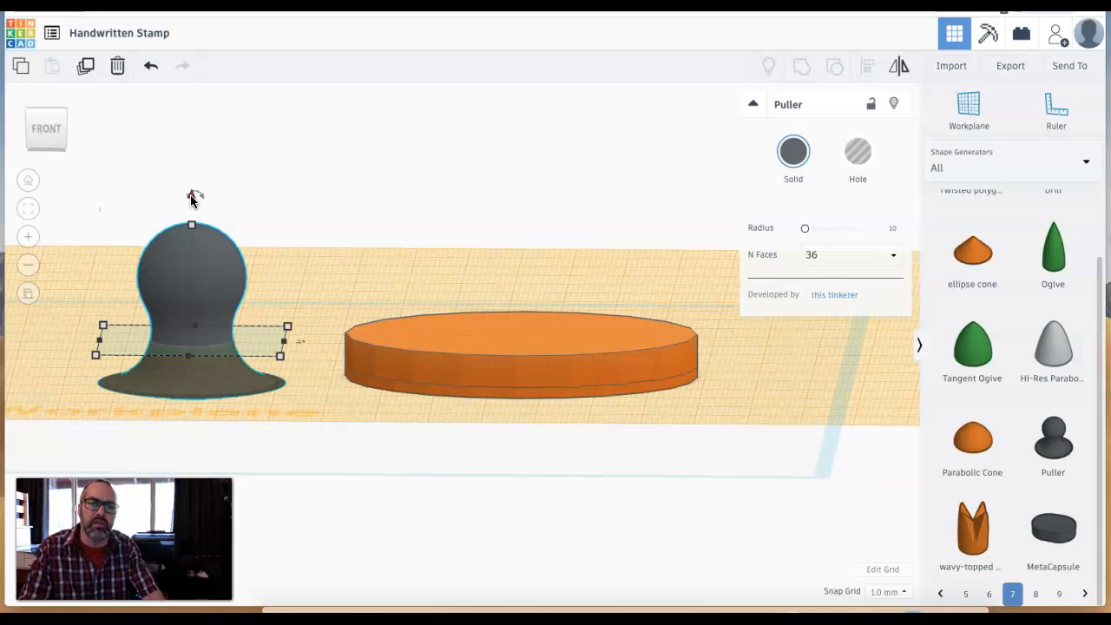
key("d")
left_click(219, 294)
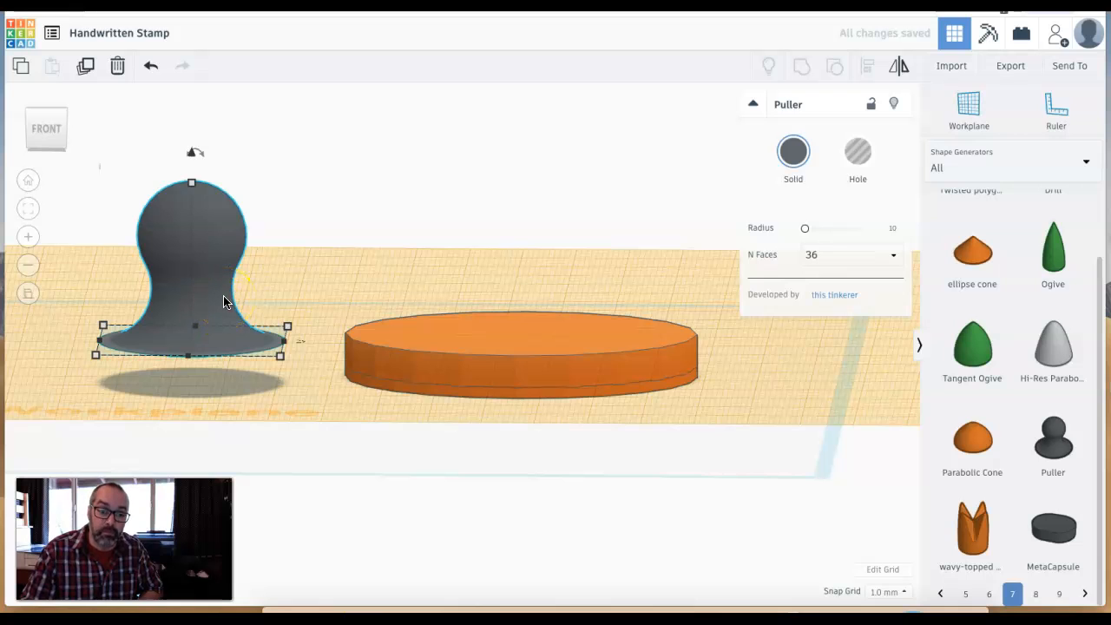
left_click(969, 100)
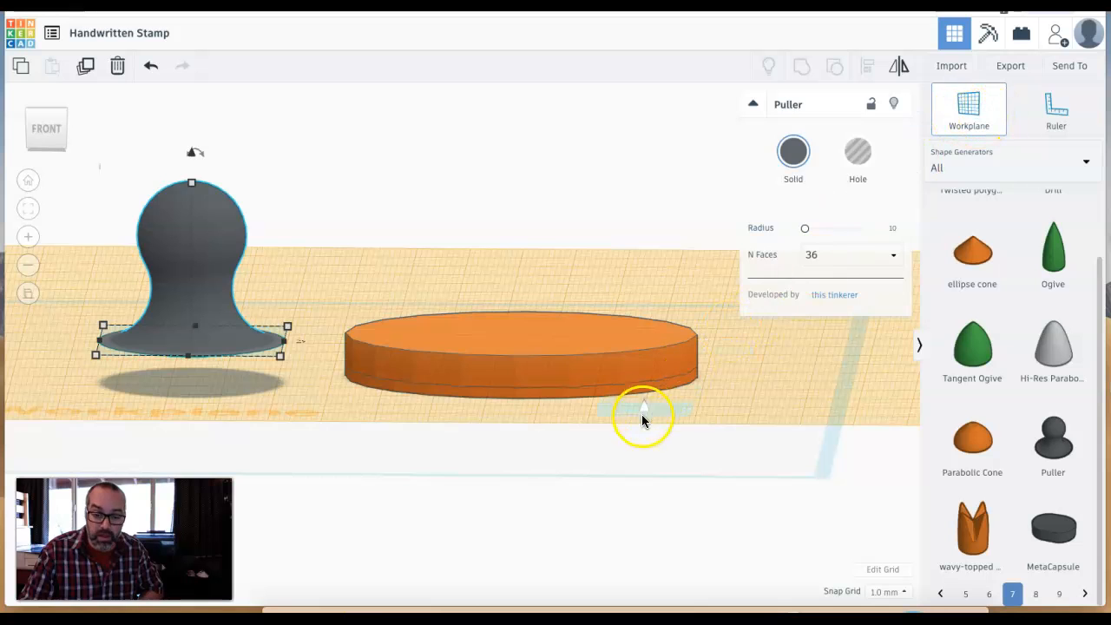
left_click(635, 456)
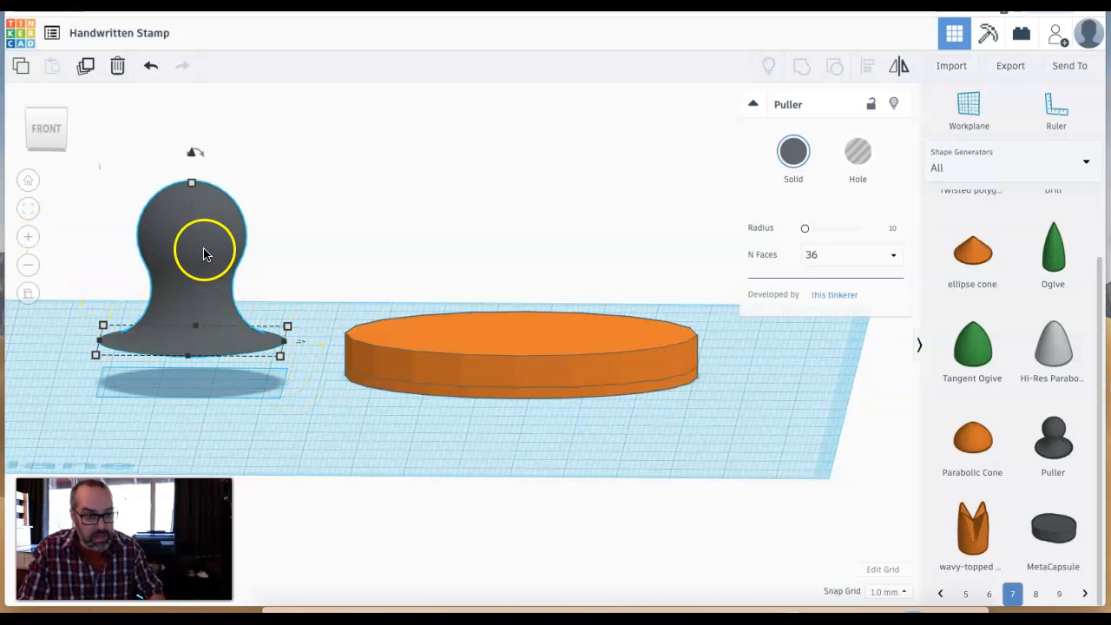
left_click(372, 351, "shift")
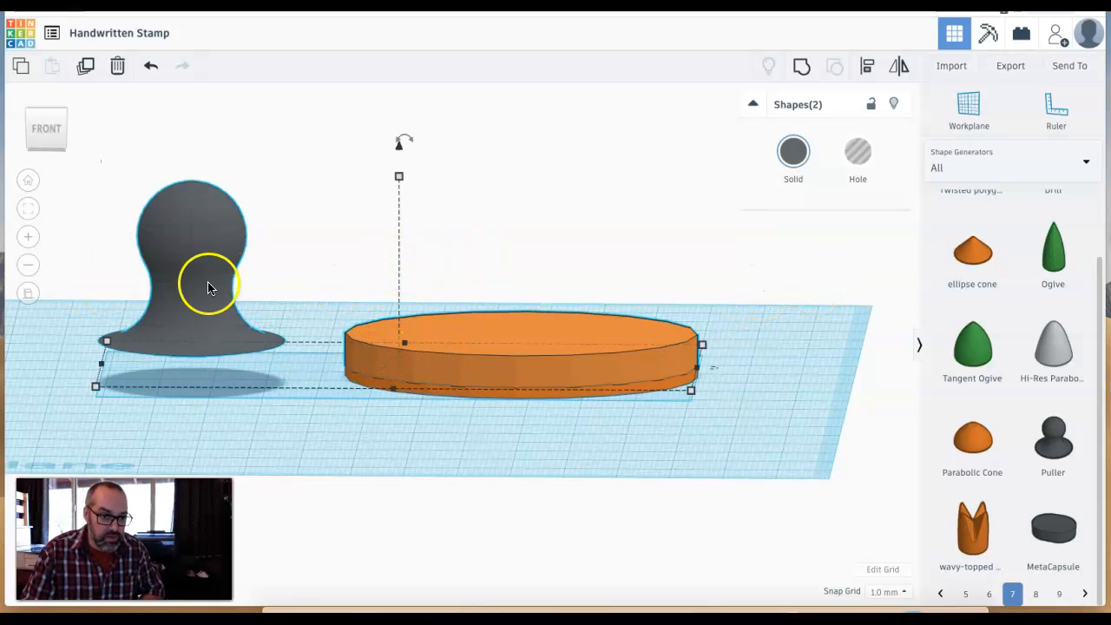
right_click_drag(414, 415, 405, 465)
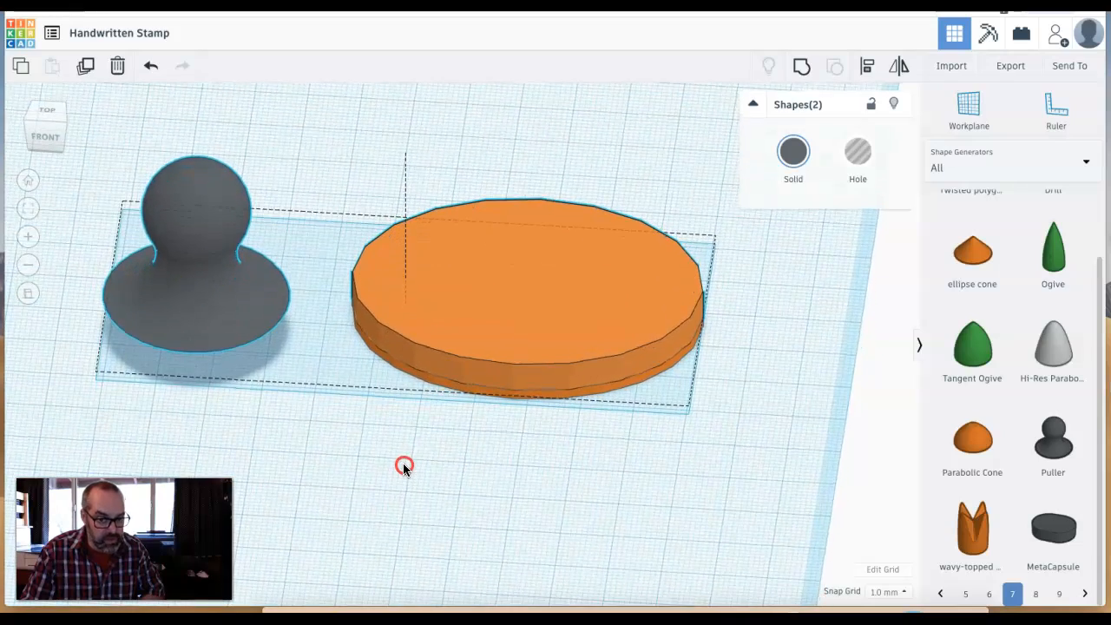
left_click(871, 67)
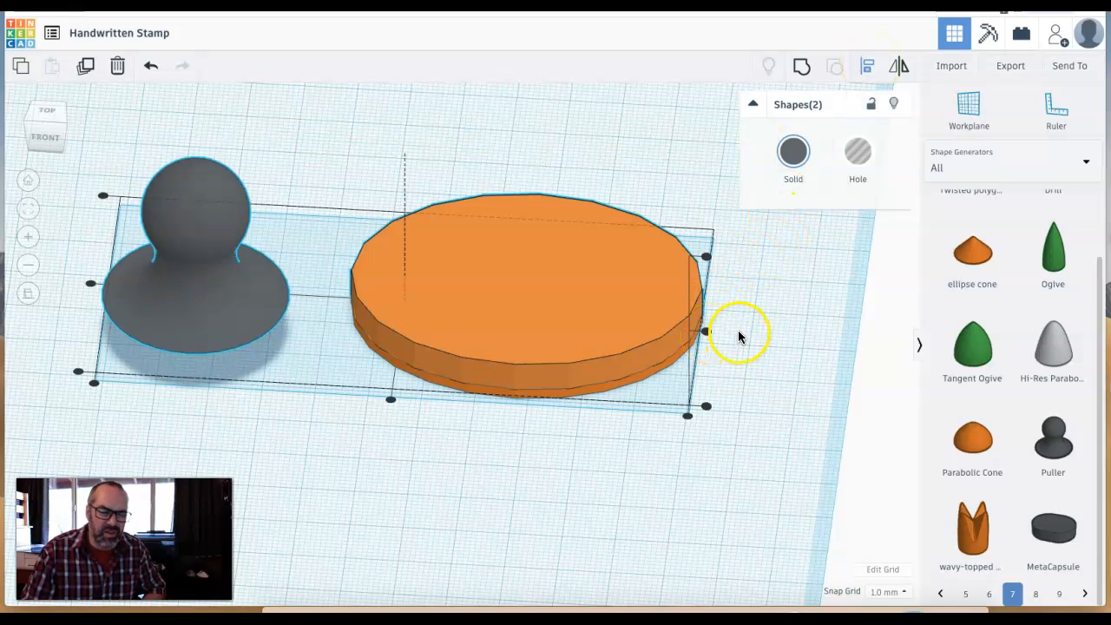
left_click(745, 314)
Select the Puller, cylinder, ring and lettering together and align them on their centres in both horizontal directions
left_click_drag(775, 149, 64, 427)
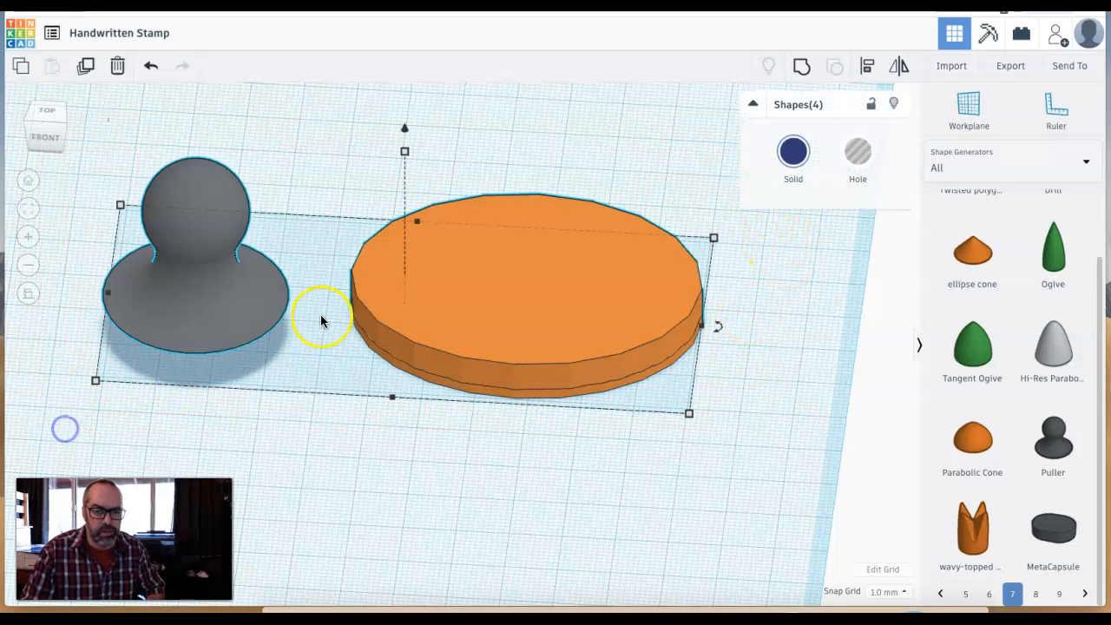
left_click(867, 66)
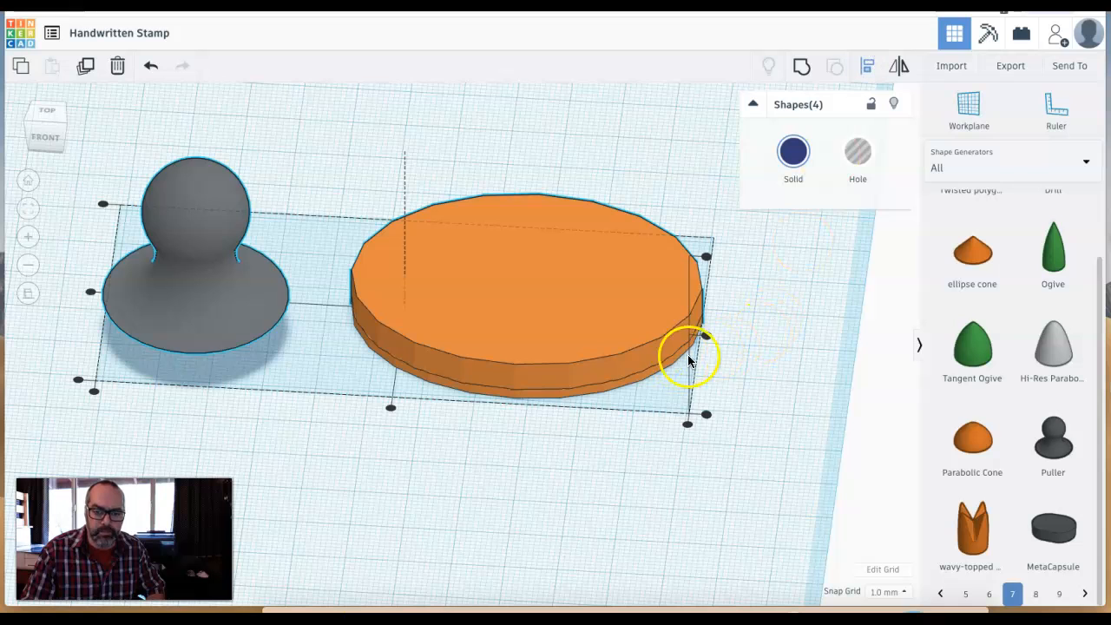
left_click(390, 407)
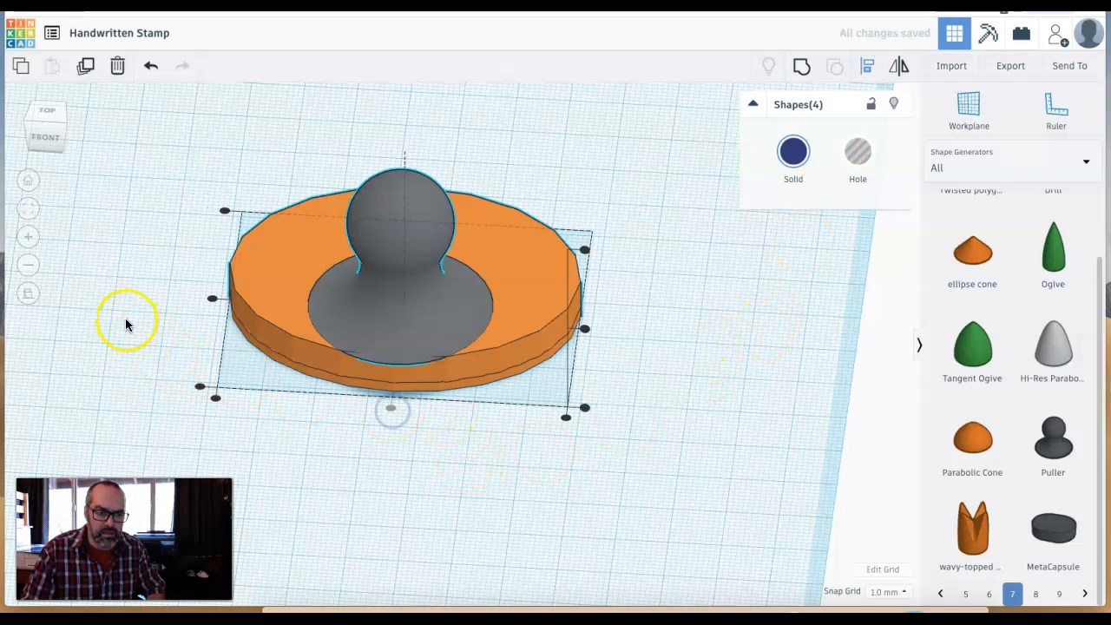
left_click(212, 298)
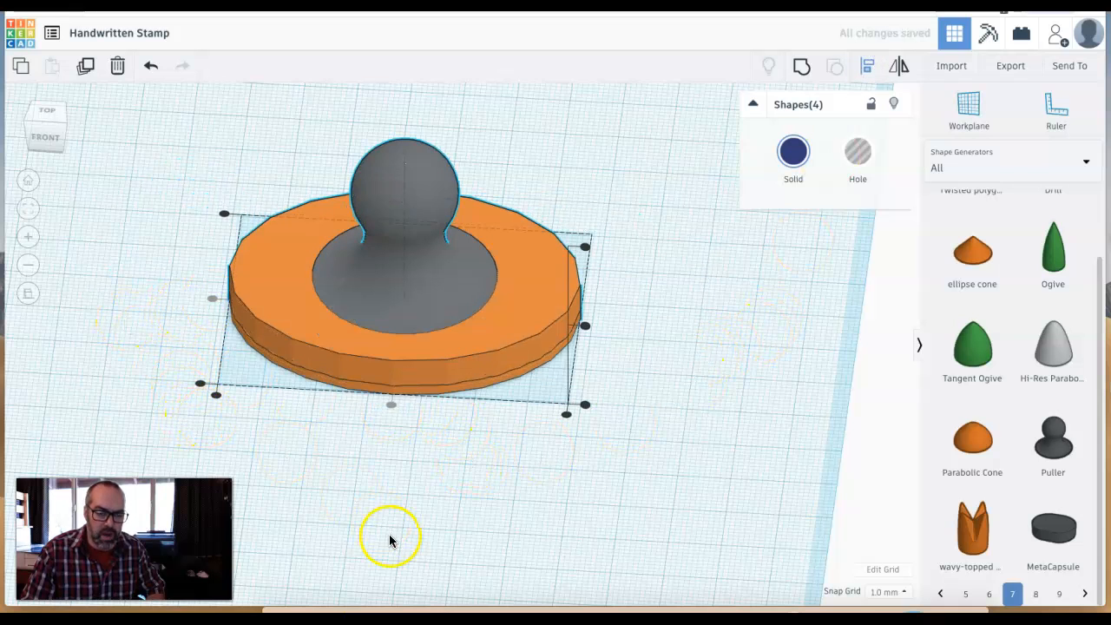
left_click(589, 546)
Move the Puller handle off the oval plate, about 53 mm to its right
right_click_drag(417, 466, 412, 443)
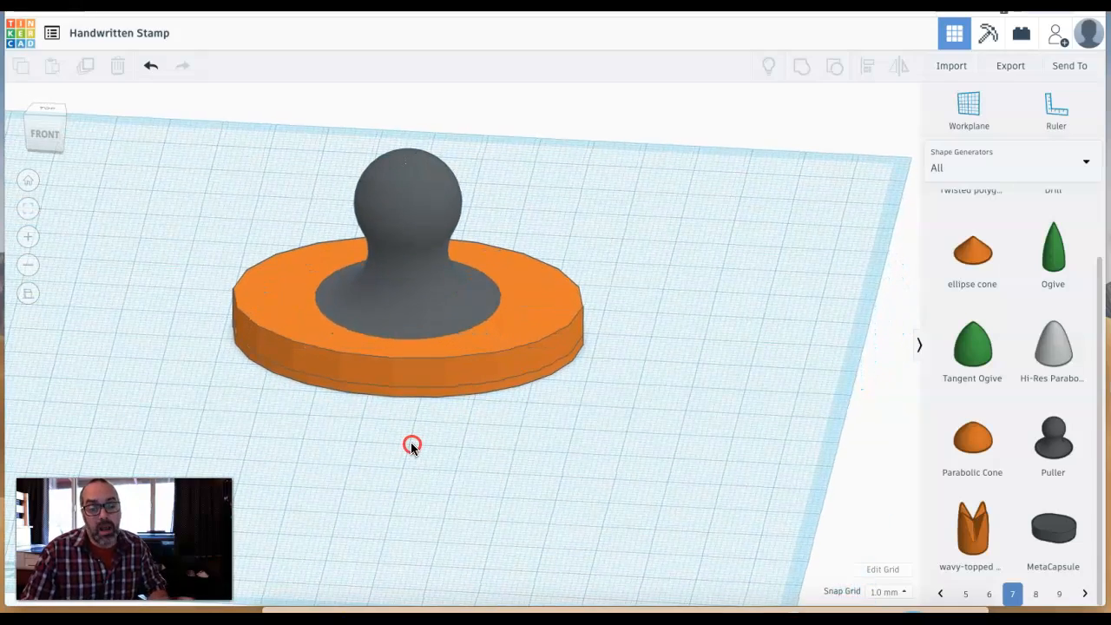
left_click(402, 238)
left_click_drag(461, 291, 714, 300)
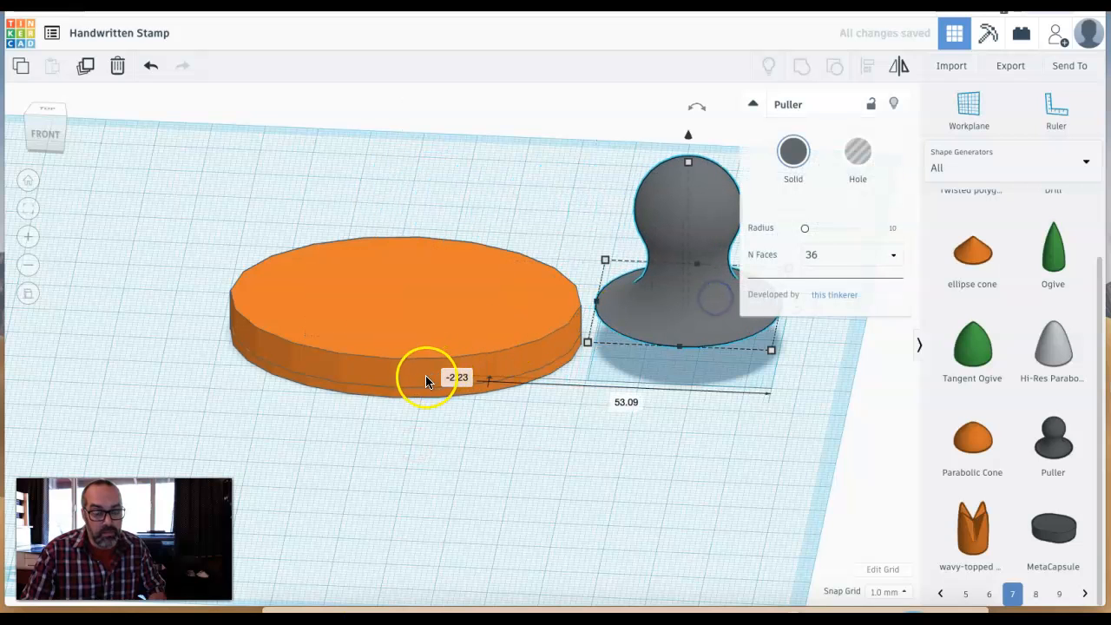
Try to rotate only the oval cylinder 180° about its long horizontal axis
left_click(415, 306)
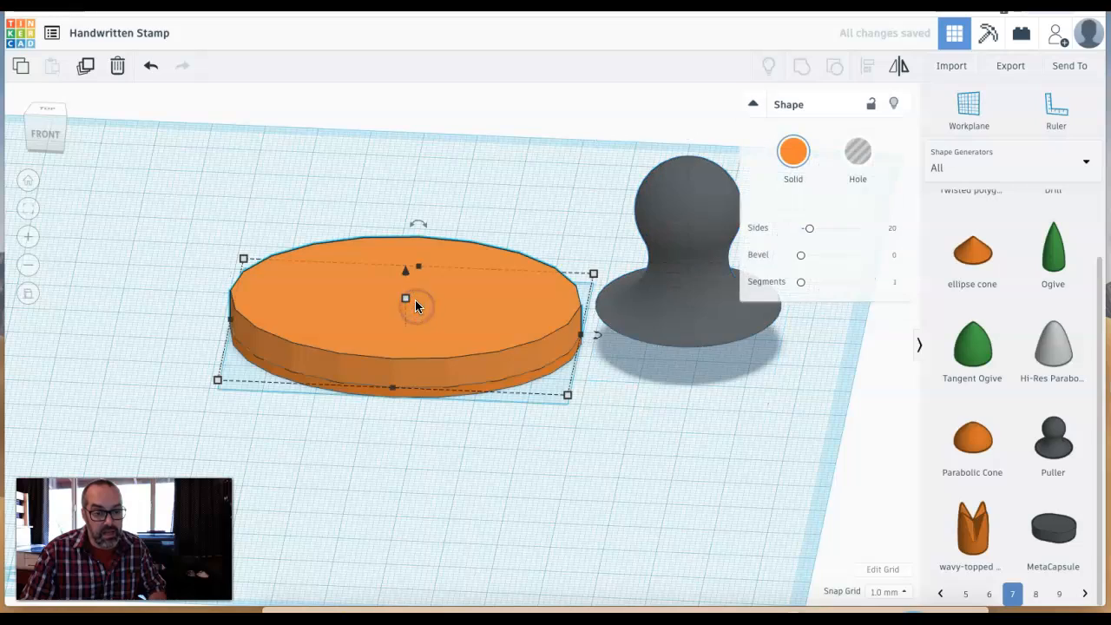
right_click_drag(484, 426, 350, 443)
left_click(384, 188)
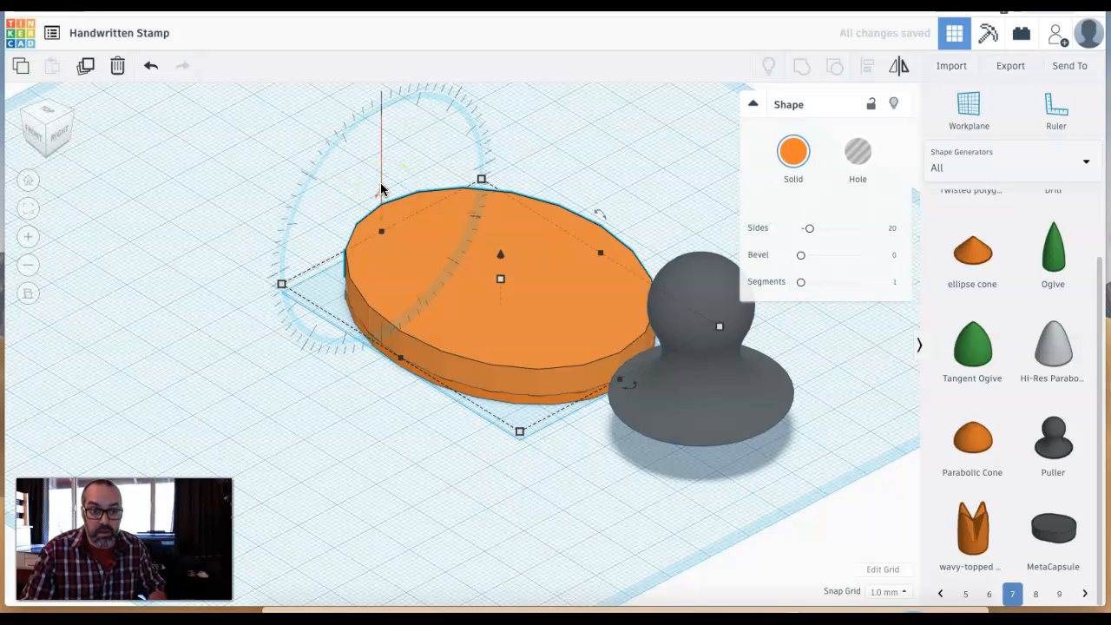
middle_click_drag(380, 194, 380, 258)
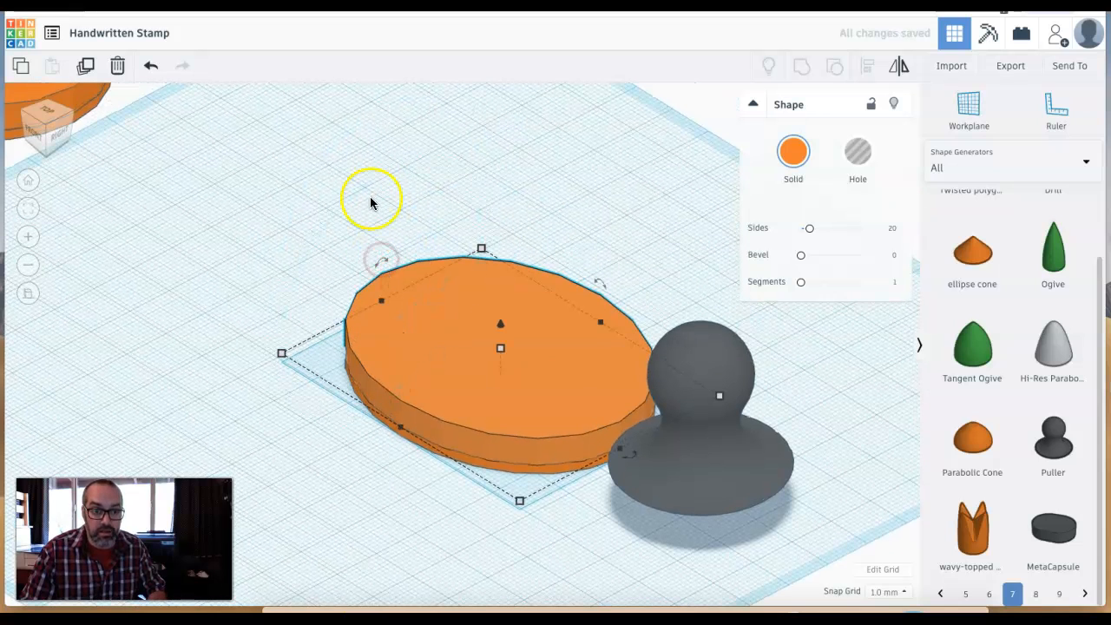
left_click_drag(384, 258, 382, 116)
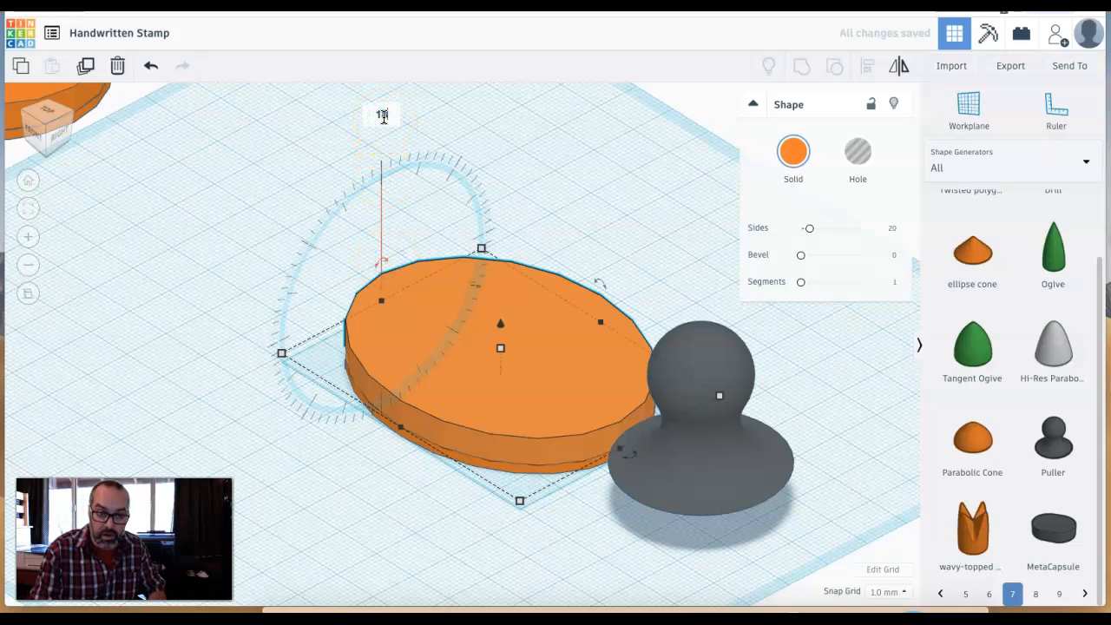
type("180")
key("Return")
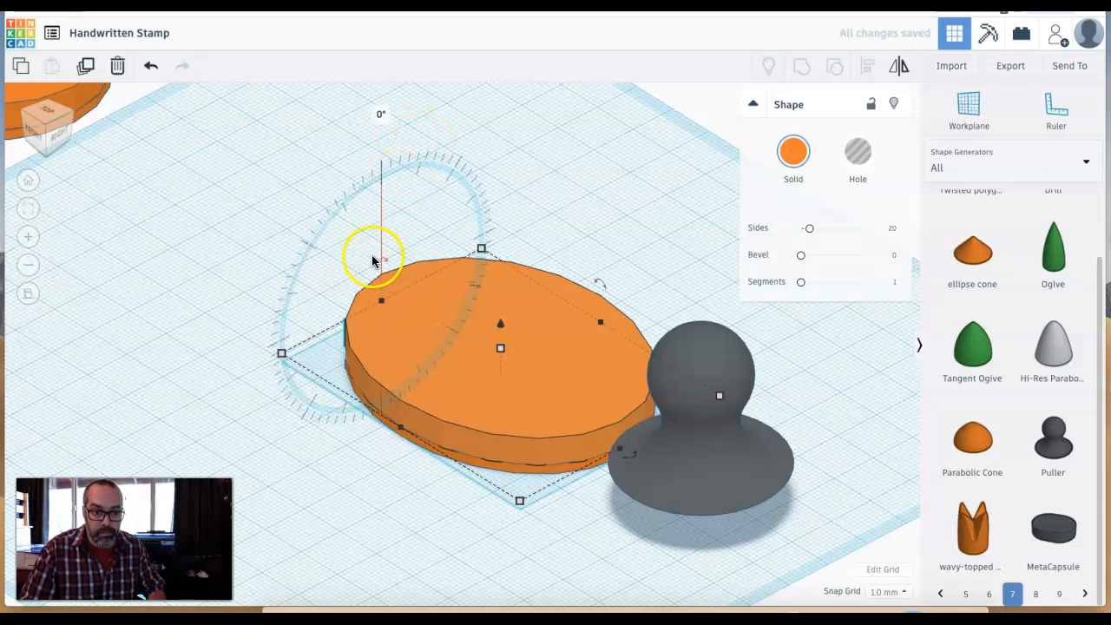
left_click_drag(379, 263, 350, 360)
key("ctrl+z")
Select the cylinder, ring and lettering together and rotate them 180° about the long horizontal axis so the lettering faces up
left_click(362, 317)
left_click_drag(267, 200, 590, 475)
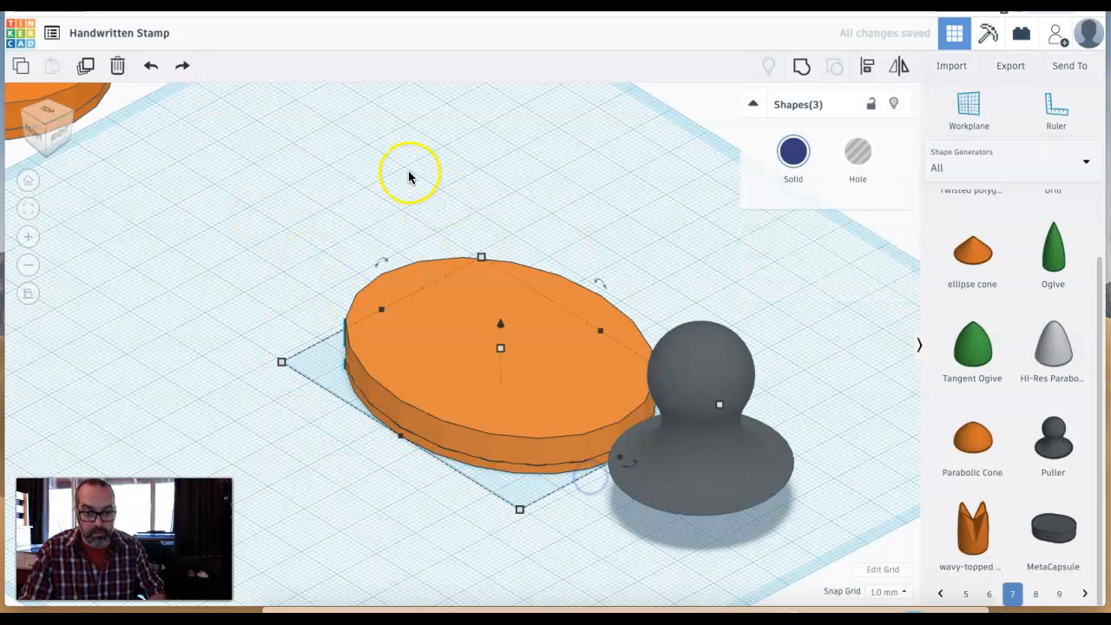
left_click(382, 262)
left_click(379, 117)
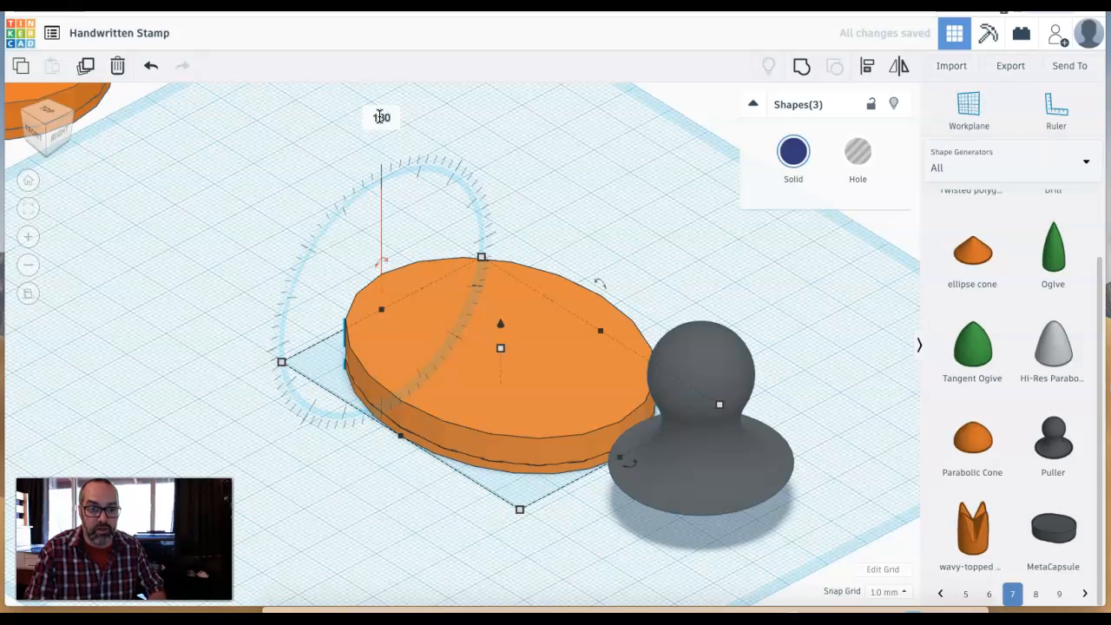
type("180")
key("Return")
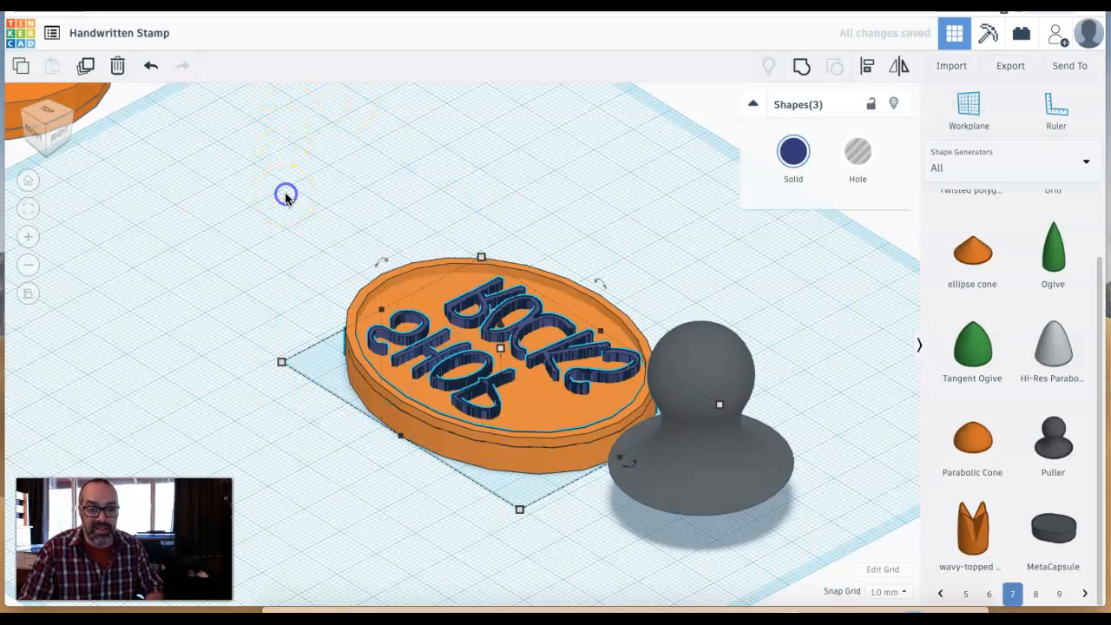
left_click(283, 195)
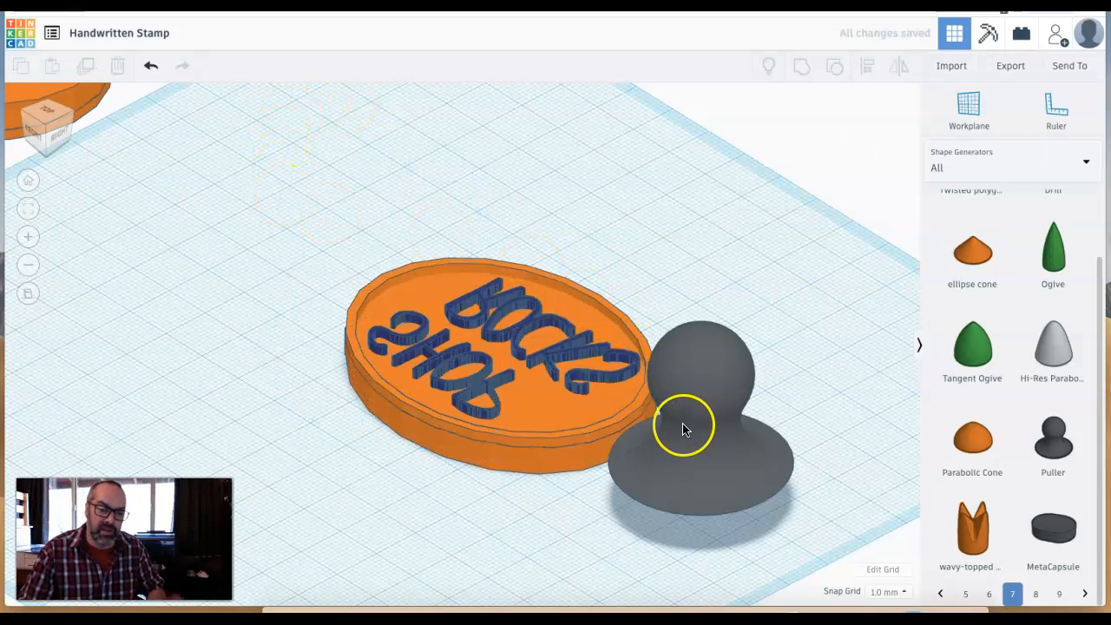